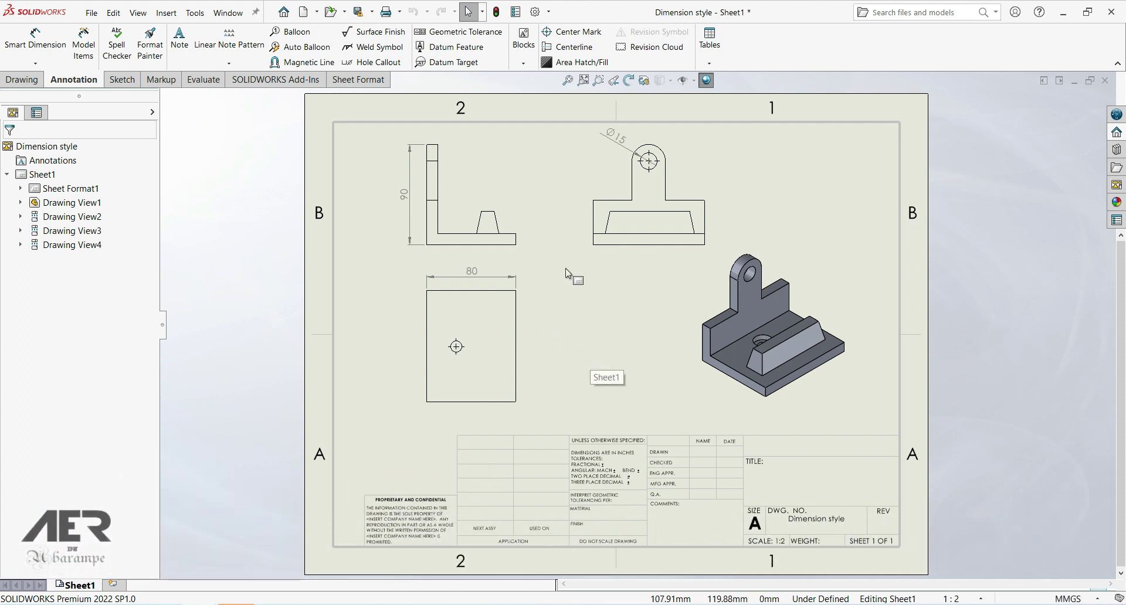
Try outside and inside arrows on the 90 dimension, keep Smart placement, then start Smart Dimension.
{"action": "left_click", "coordinate": [409, 200]}
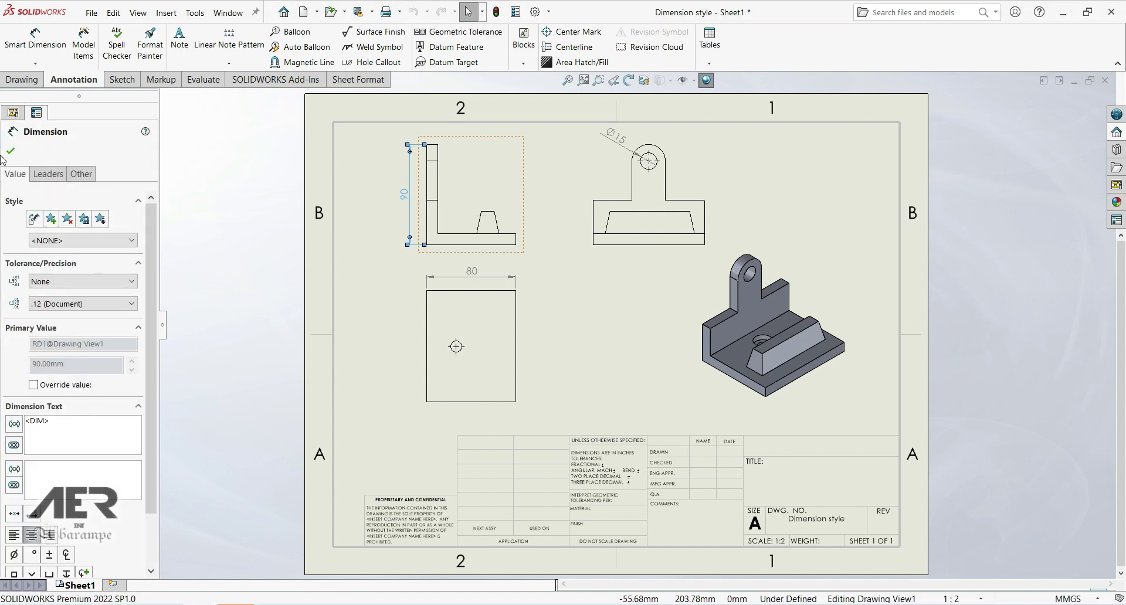
{"action": "left_click", "coordinate": [53, 176]}
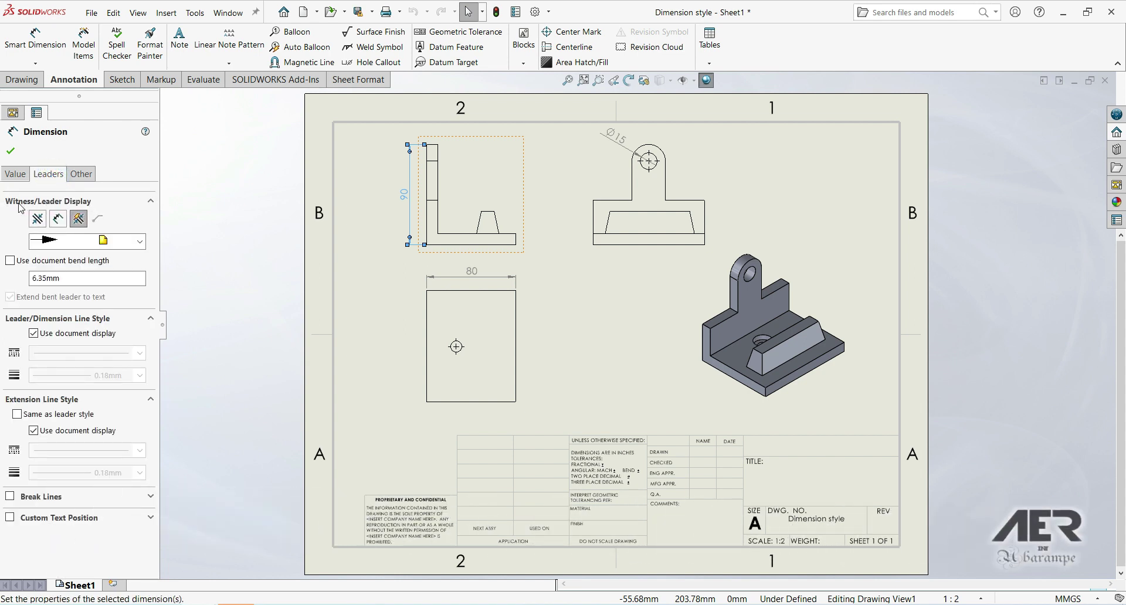
{"action": "left_click", "coordinate": [39, 223]}
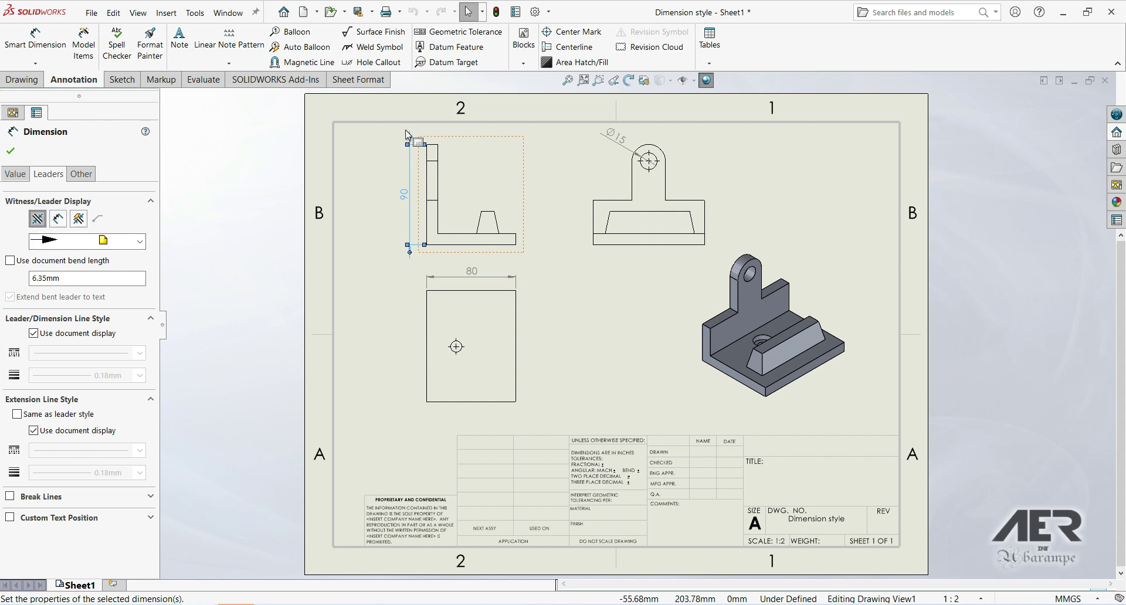
{"action": "left_click", "coordinate": [59, 219]}
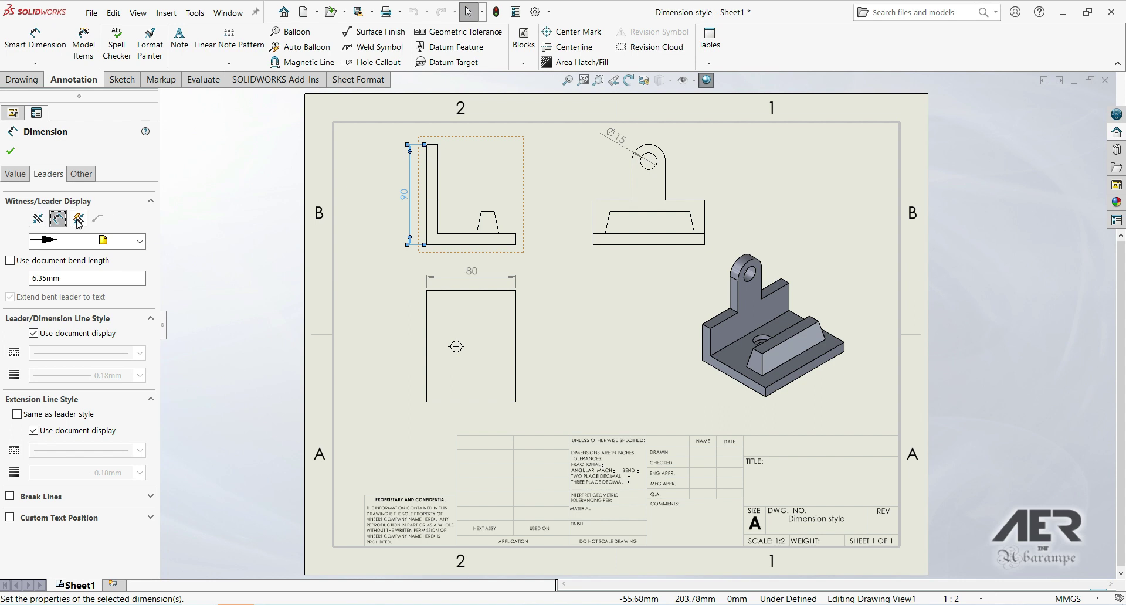
{"action": "left_click", "coordinate": [78, 220]}
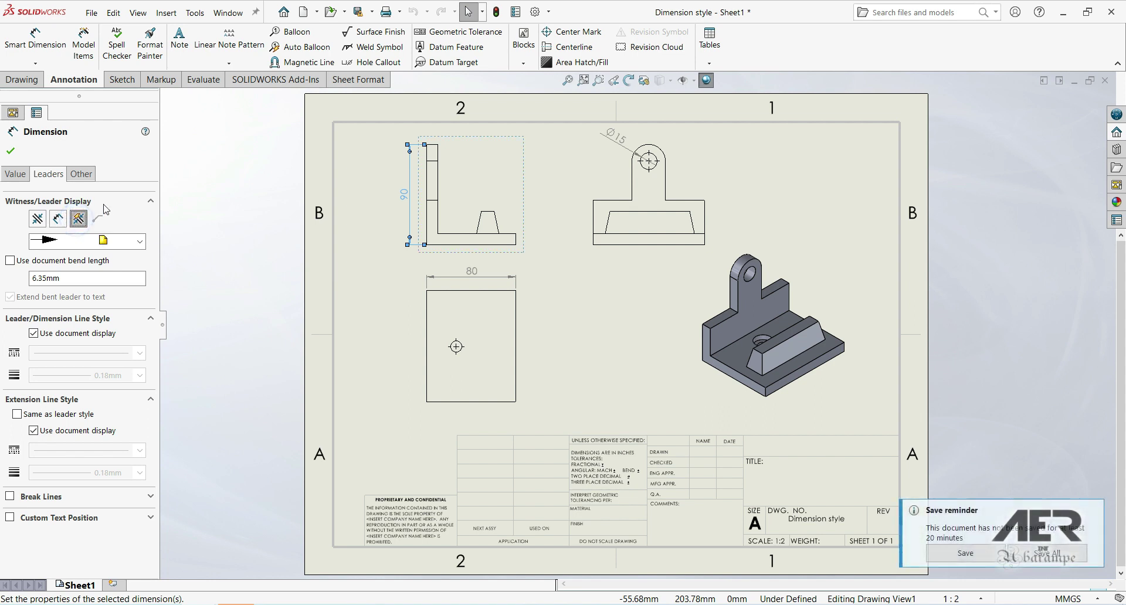
{"action": "left_click", "coordinate": [11, 150]}
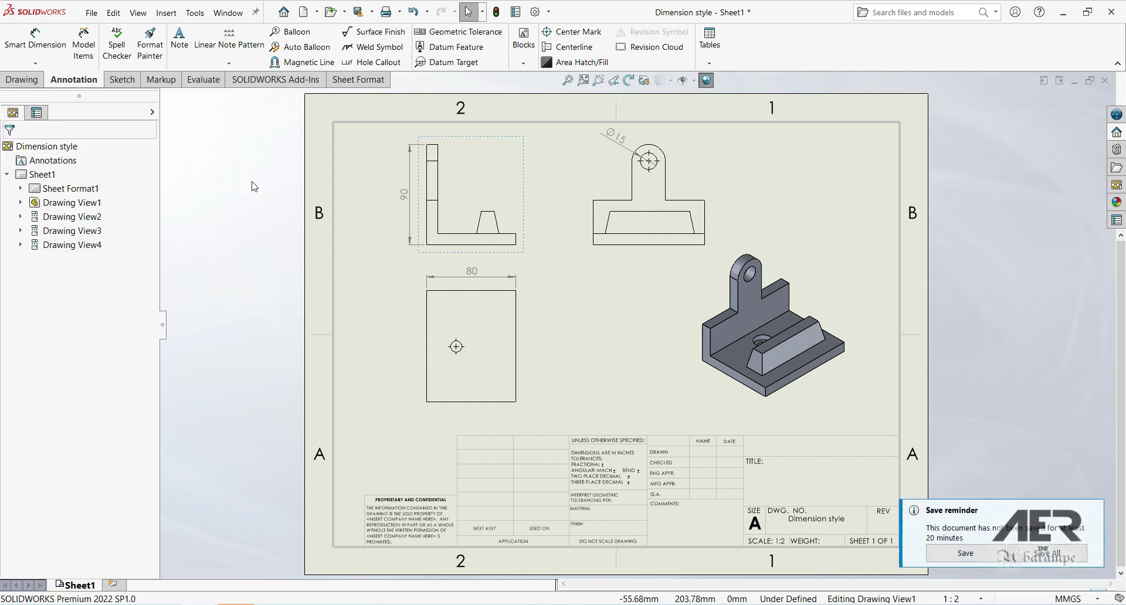
{"action": "left_click", "coordinate": [35, 38]}
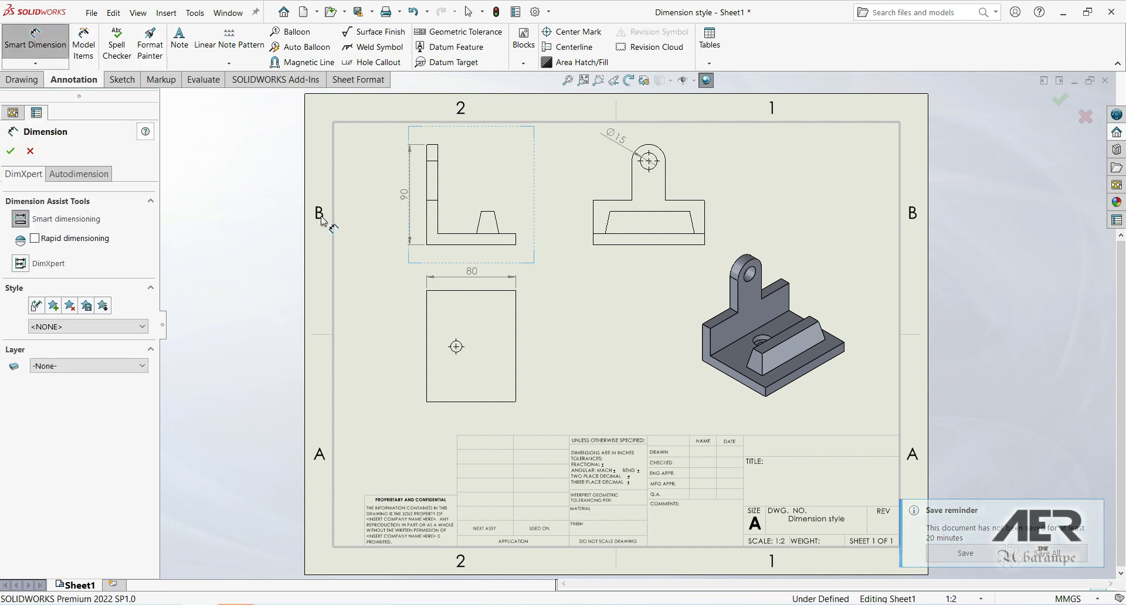
Add a 40 vertical dimension to the base's left edge in Drawing View3, placed left of the view.
{"action": "scroll", "coordinate": [463, 191], "scroll_direction": "down", "scroll_amount": 5}
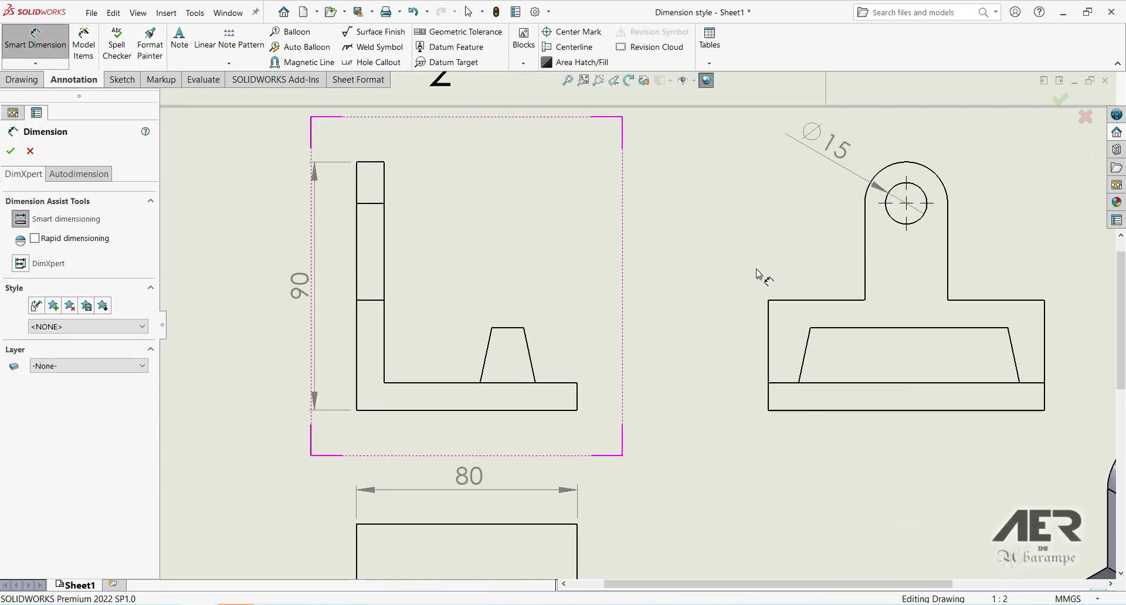
{"action": "scroll", "coordinate": [760, 348], "scroll_direction": "up", "scroll_amount": 1}
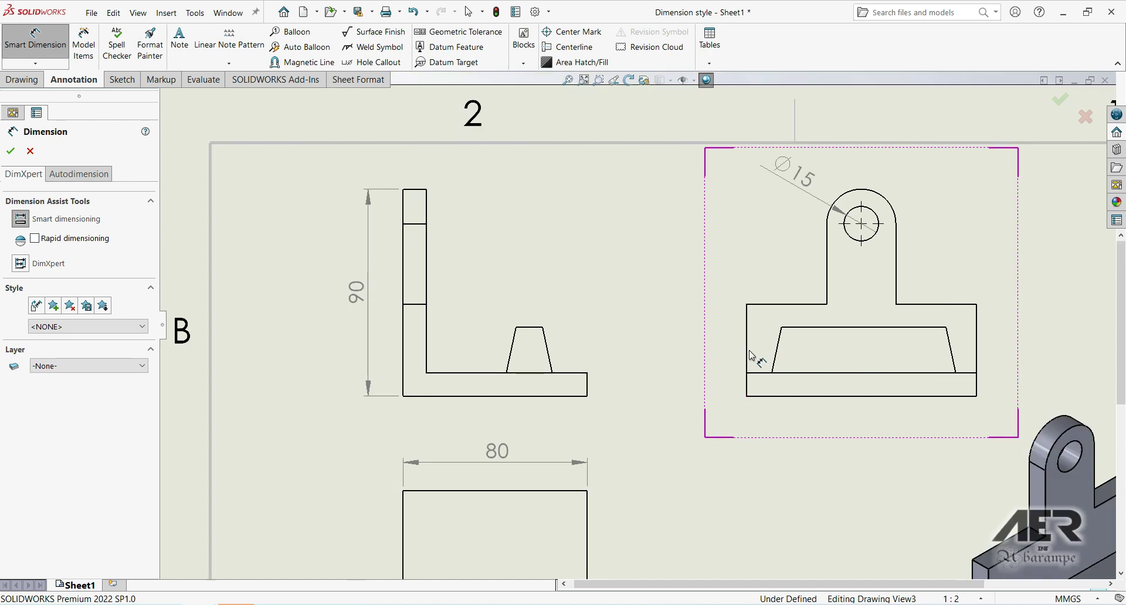
{"action": "left_click", "coordinate": [746, 355]}
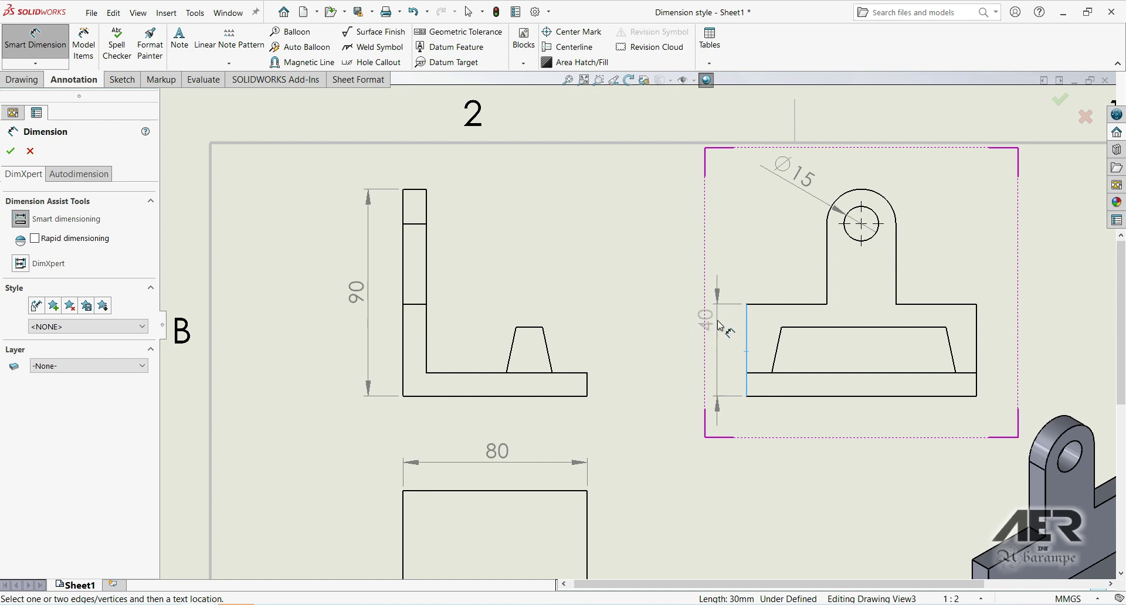
{"action": "left_click", "coordinate": [713, 257]}
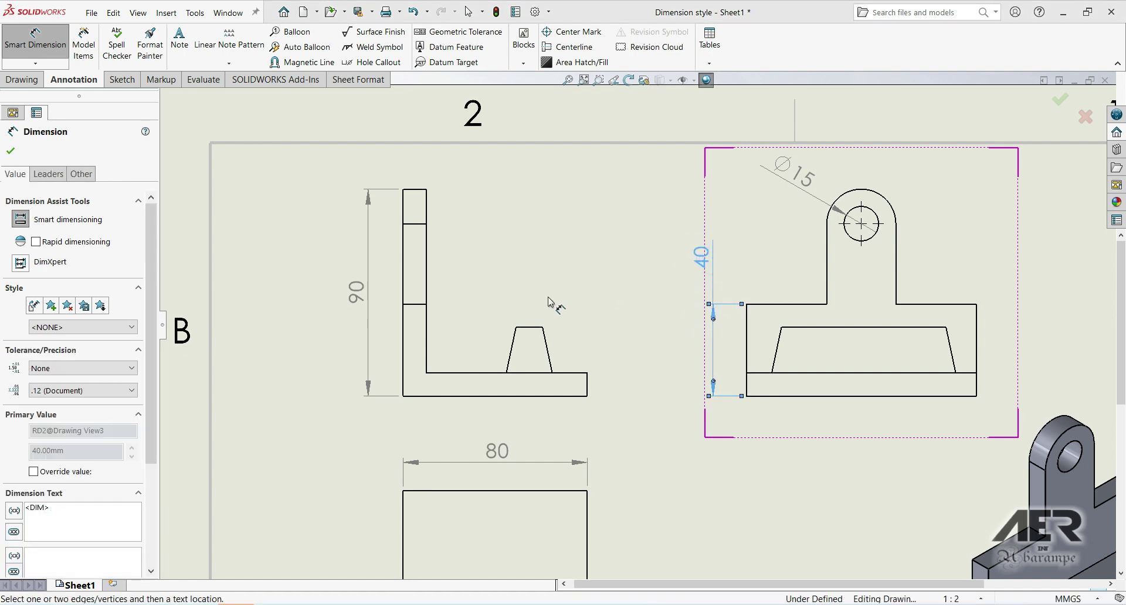
{"action": "key", "text": "Escape"}
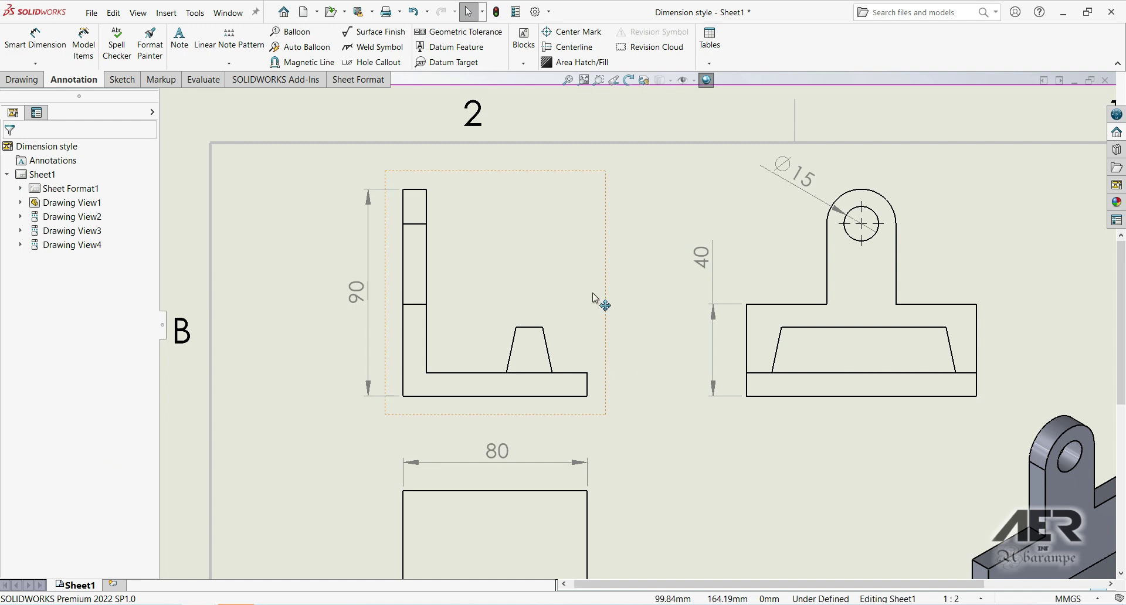
Set the 90 dimension to Smart arrow placement with filled arrowheads, after briefly trying slash ticks.
{"action": "left_click", "coordinate": [361, 296]}
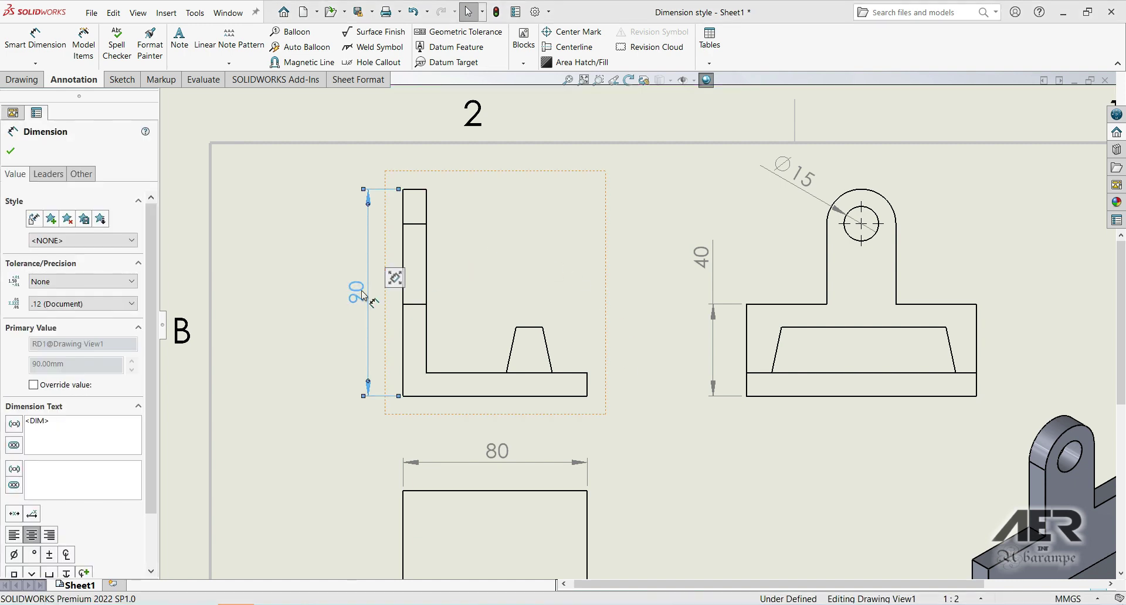
{"action": "left_click", "coordinate": [48, 174]}
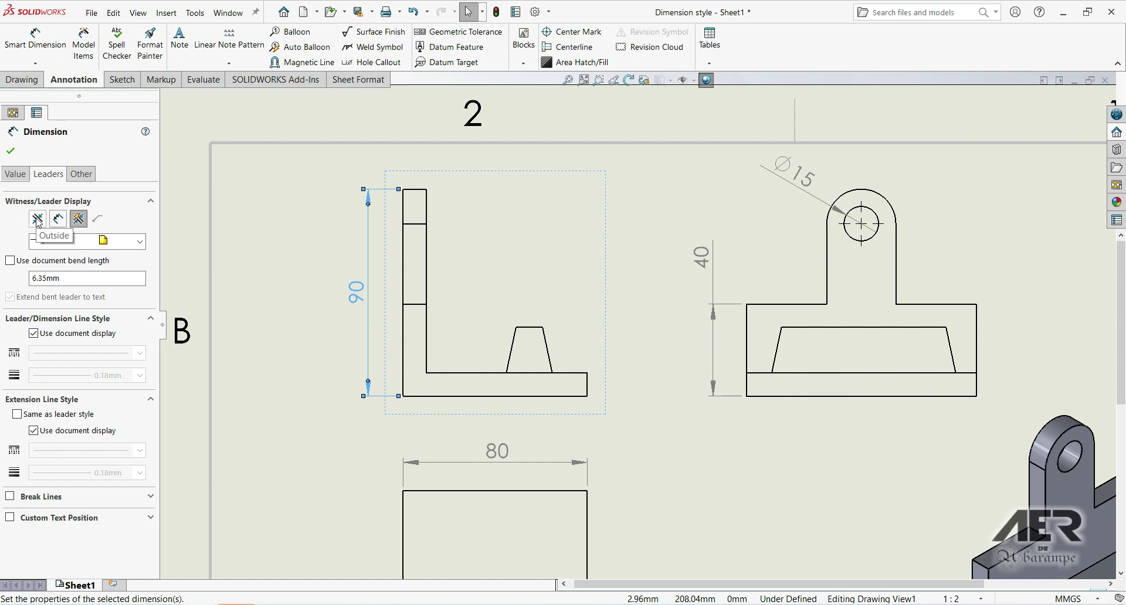
{"action": "left_click", "coordinate": [80, 219]}
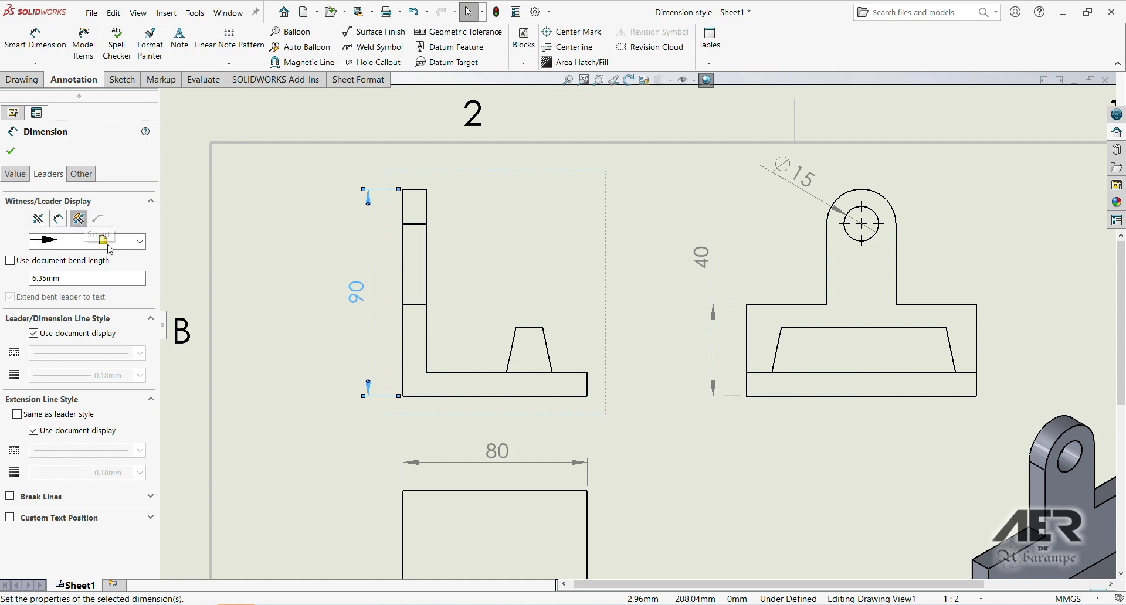
{"action": "left_click", "coordinate": [141, 244]}
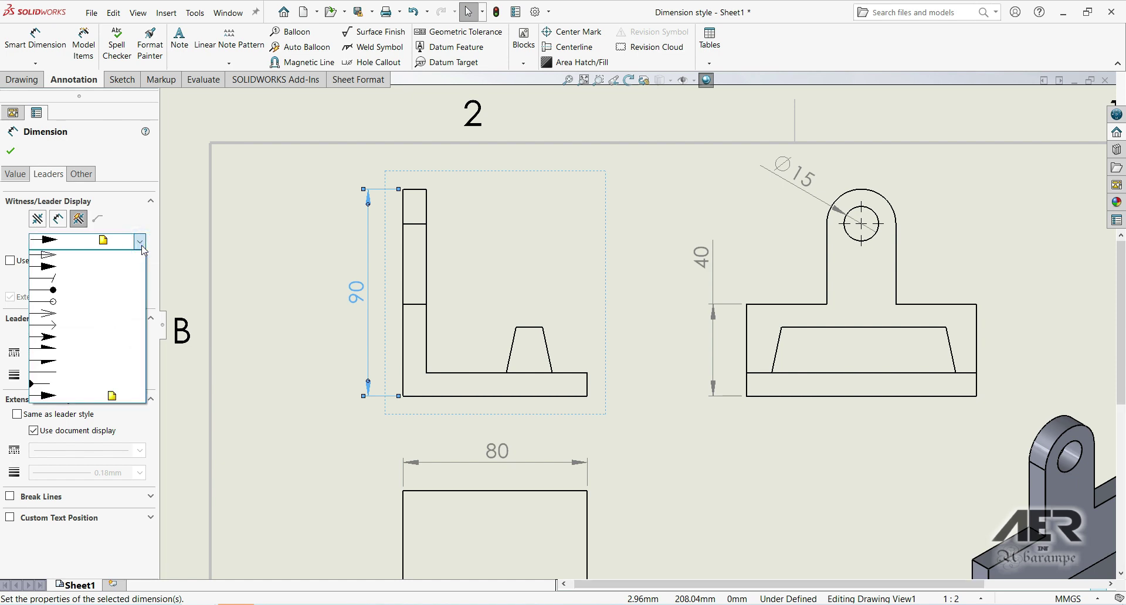
{"action": "left_click", "coordinate": [71, 338]}
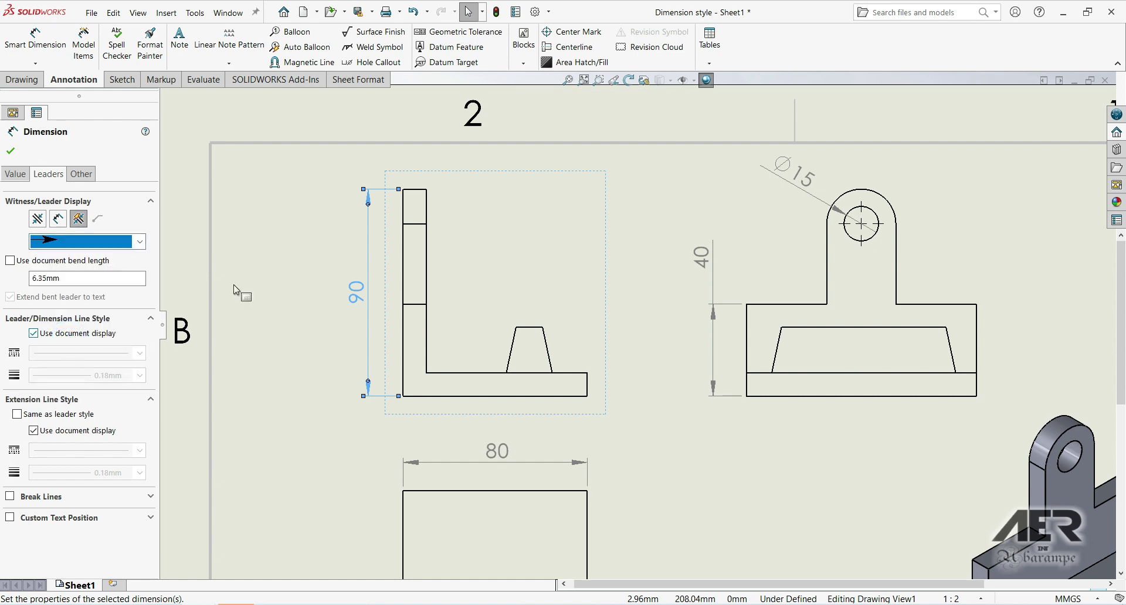
{"action": "left_click", "coordinate": [140, 245]}
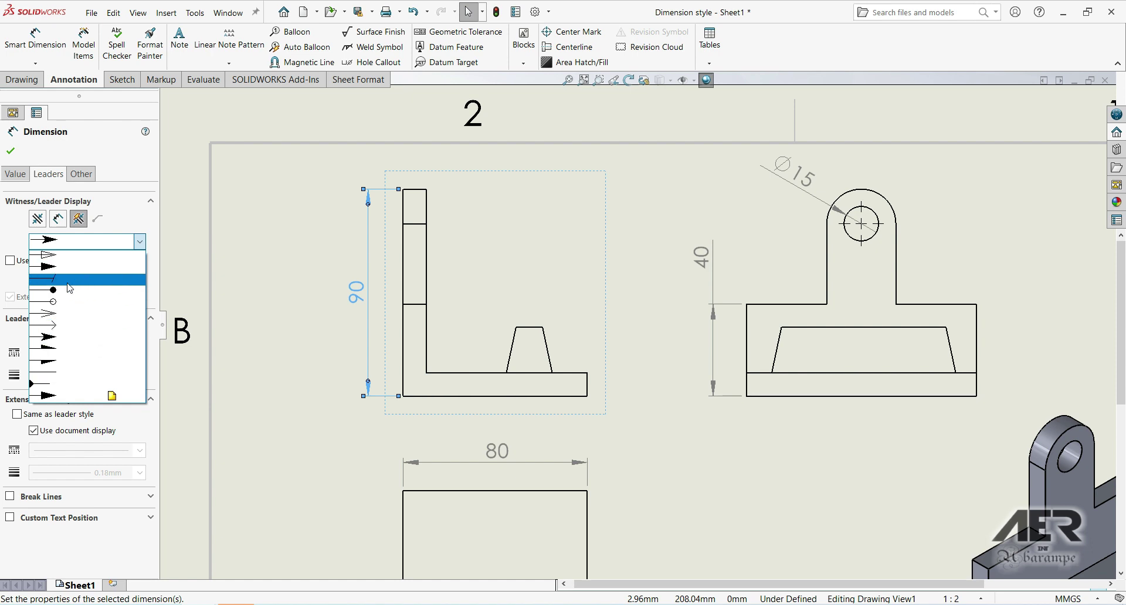
{"action": "left_click", "coordinate": [98, 280]}
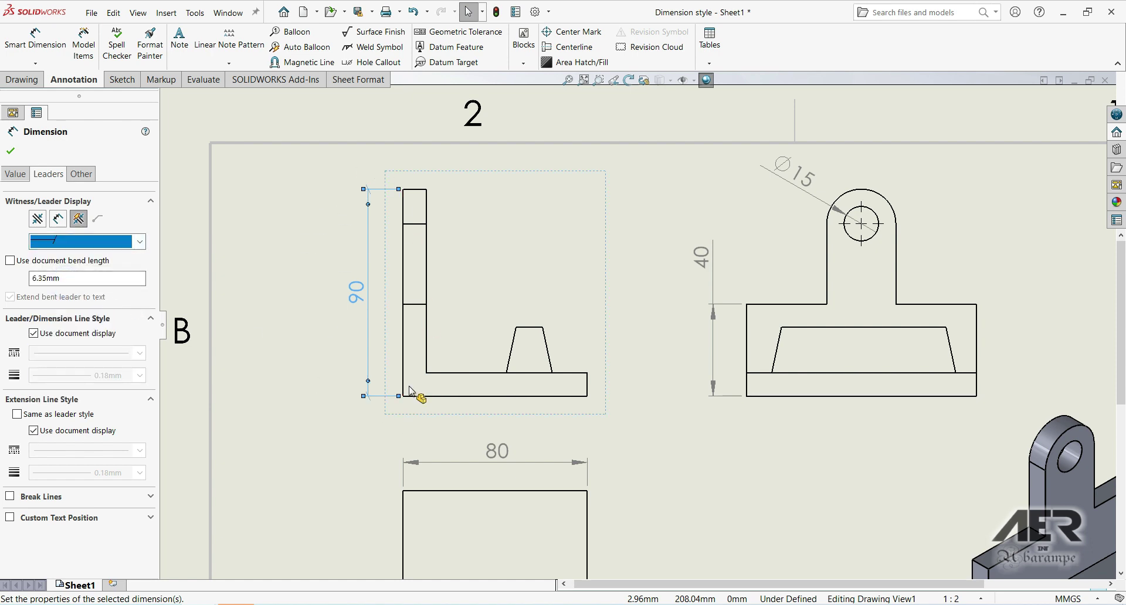
{"action": "left_click", "coordinate": [139, 242]}
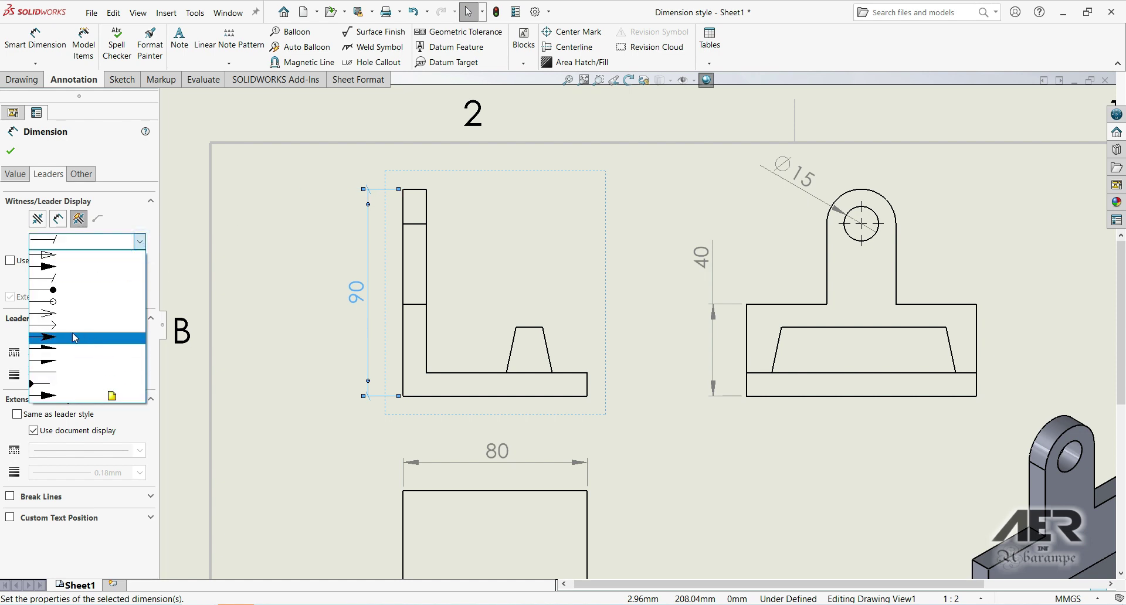
{"action": "left_click", "coordinate": [41, 339]}
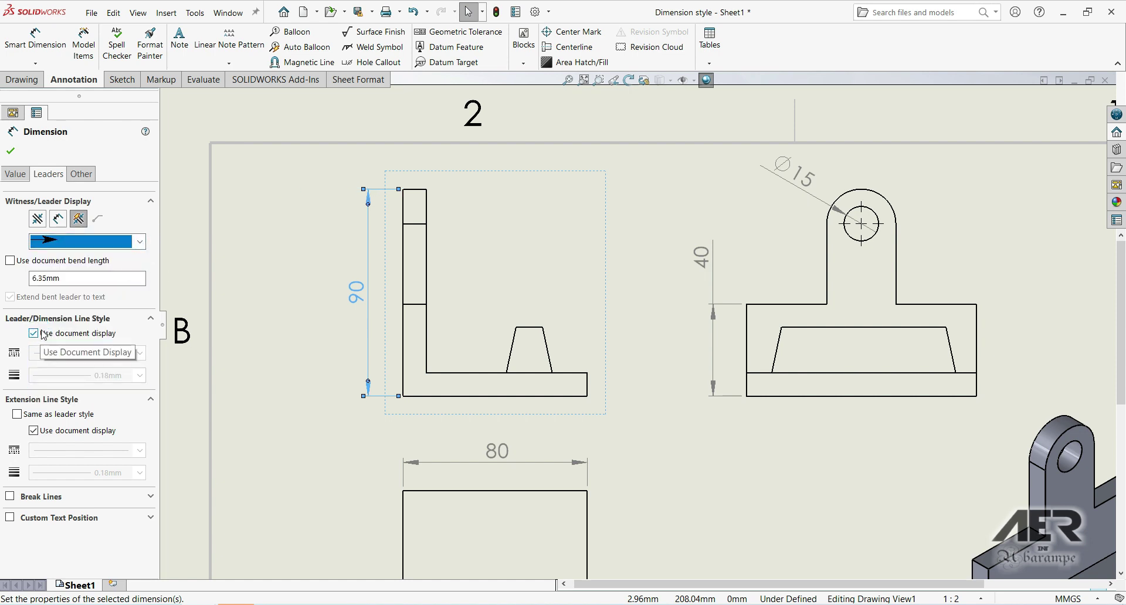
Give the 90 dimension line a custom dash-dot line style at 0.5mm thickness.
{"action": "scroll", "coordinate": [414, 221], "scroll_direction": "down", "scroll_amount": 3}
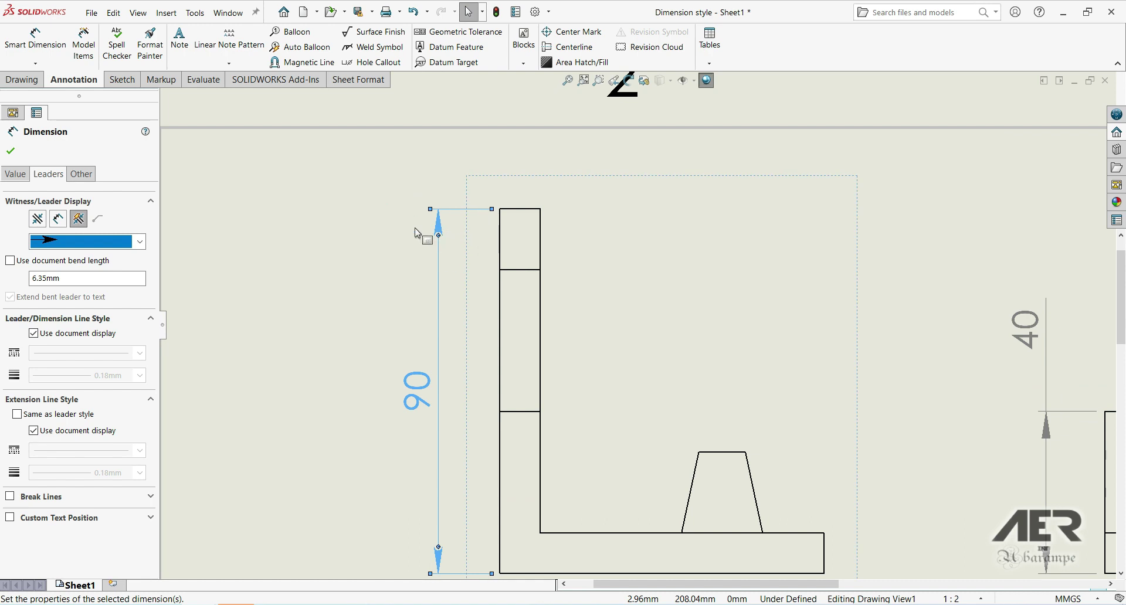
{"action": "scroll", "coordinate": [581, 329], "scroll_direction": "up", "scroll_amount": 4}
{"action": "scroll", "coordinate": [767, 352], "scroll_direction": "down", "scroll_amount": 2}
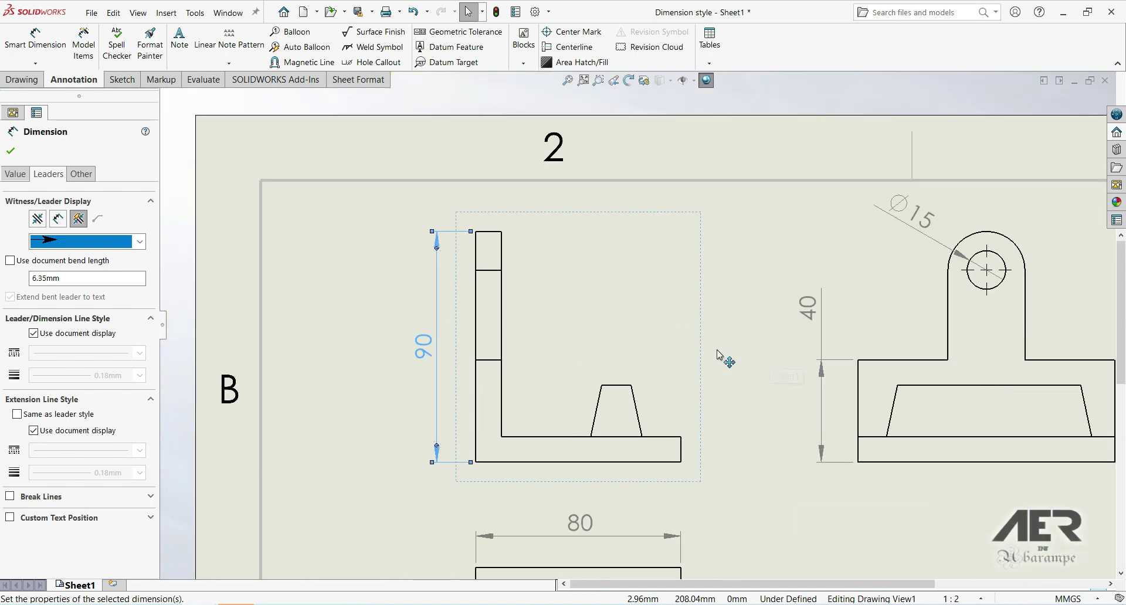
{"action": "left_click", "coordinate": [33, 334]}
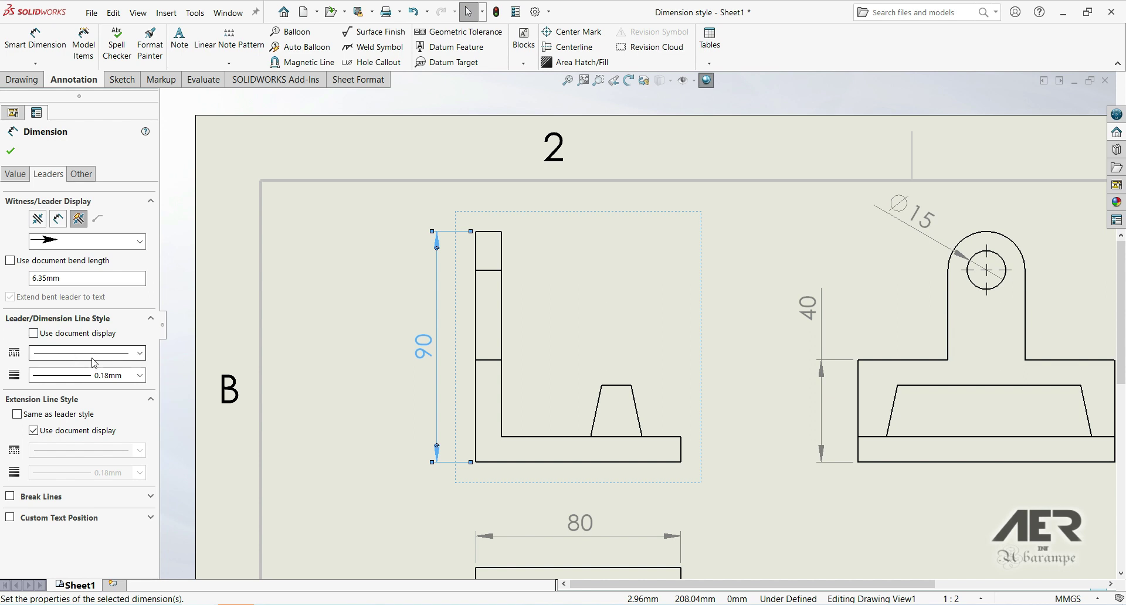
{"action": "left_click", "coordinate": [124, 354]}
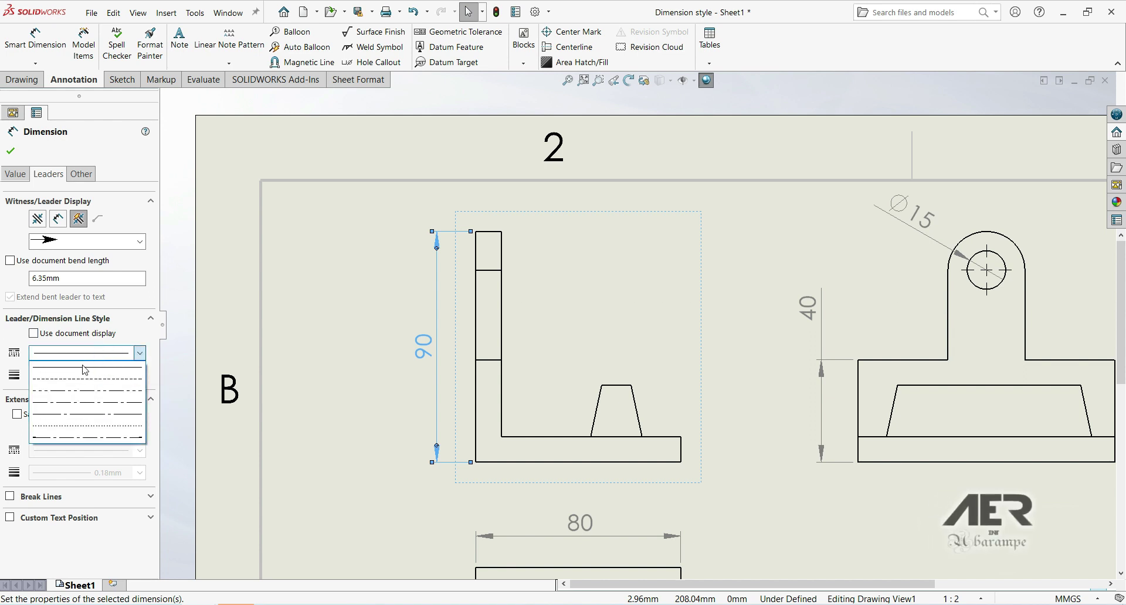
{"action": "left_click", "coordinate": [75, 412]}
{"action": "left_click", "coordinate": [88, 354]}
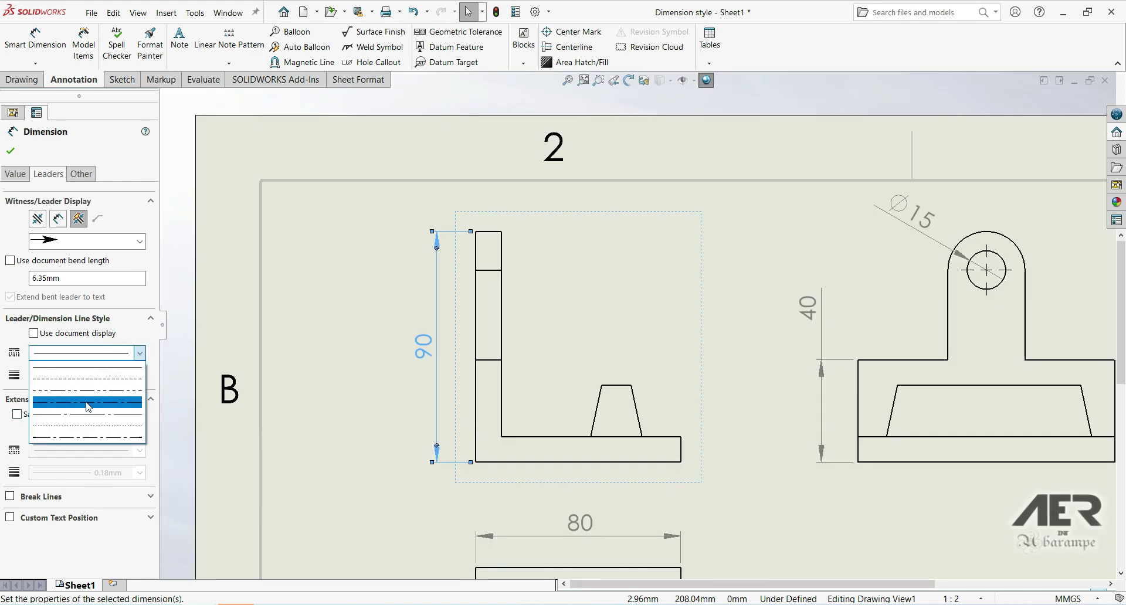
{"action": "left_click", "coordinate": [57, 402]}
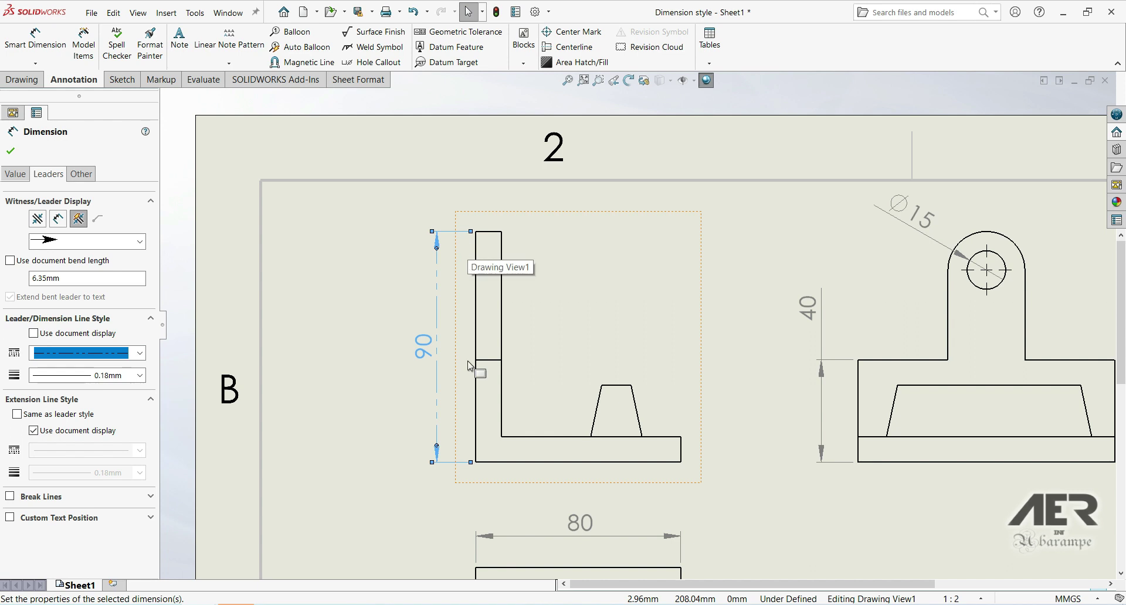
{"action": "left_click", "coordinate": [84, 376]}
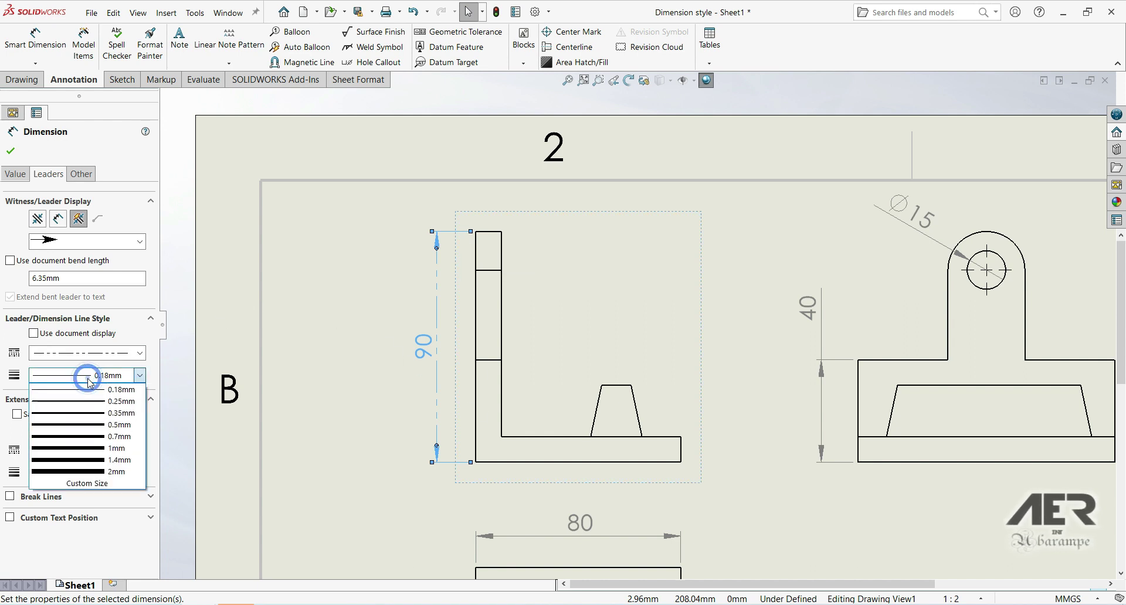
{"action": "left_click", "coordinate": [81, 426]}
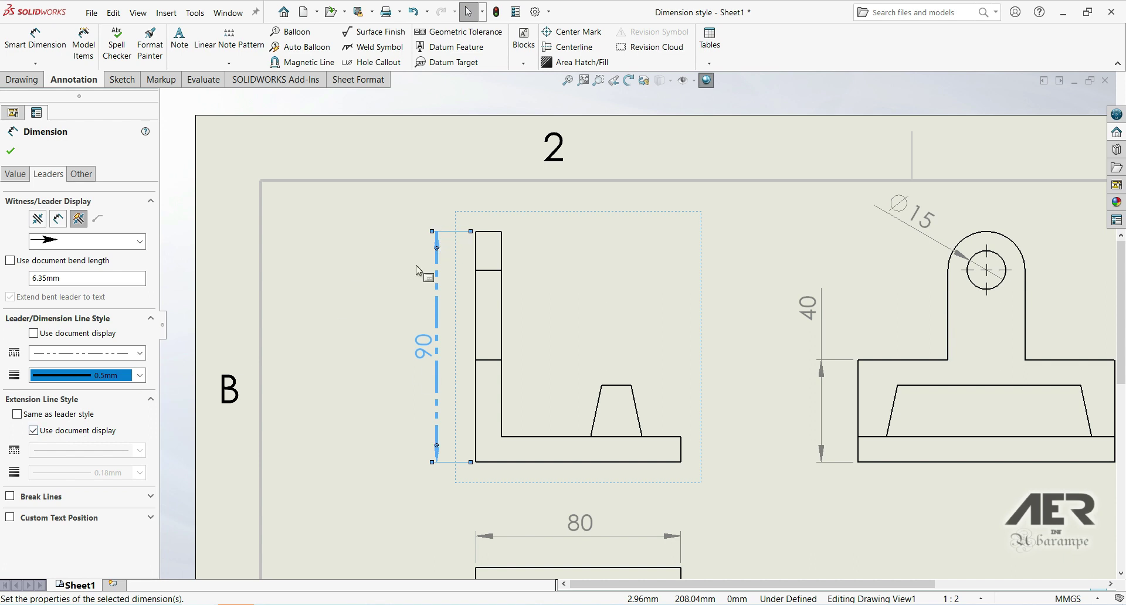
Style the 90 dimension's extension lines separately as dotted, 0.25mm thick lines.
{"action": "left_click", "coordinate": [17, 415]}
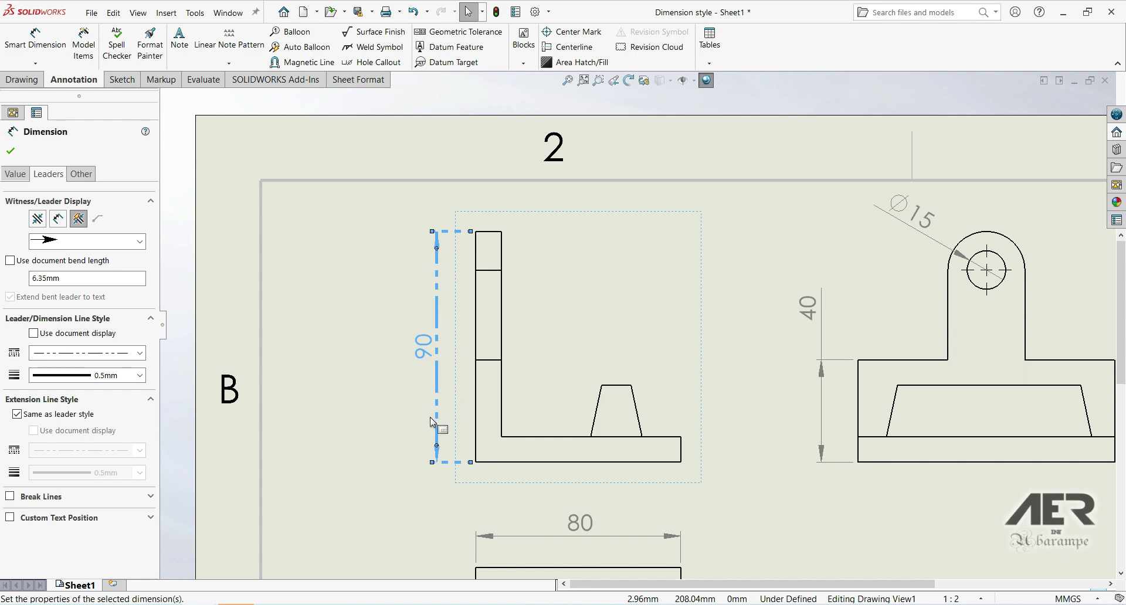
{"action": "left_click", "coordinate": [17, 415]}
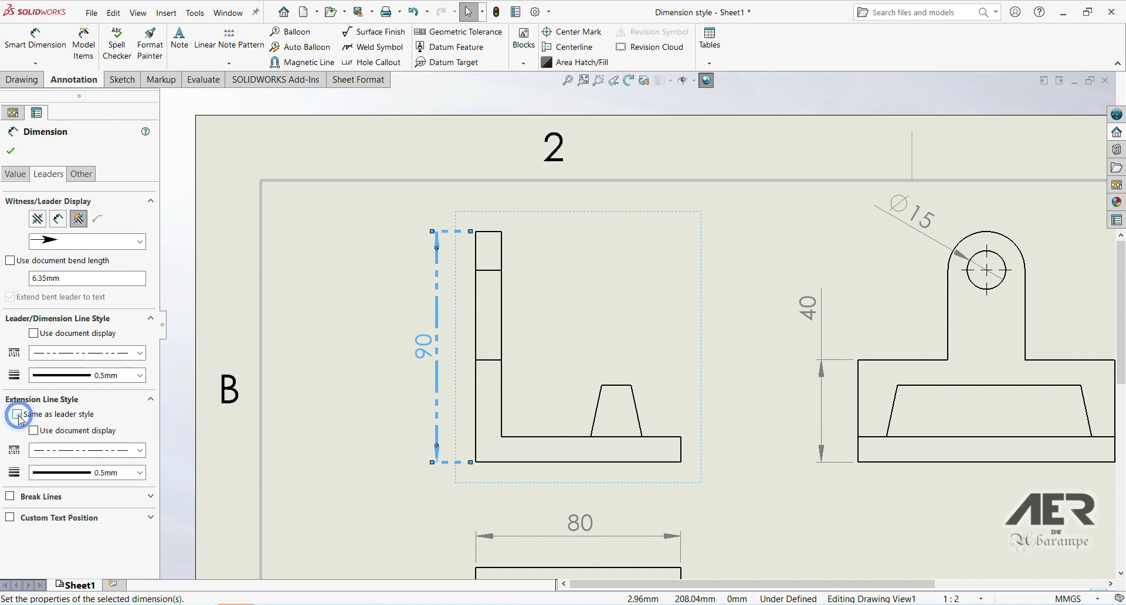
{"action": "left_click", "coordinate": [66, 450]}
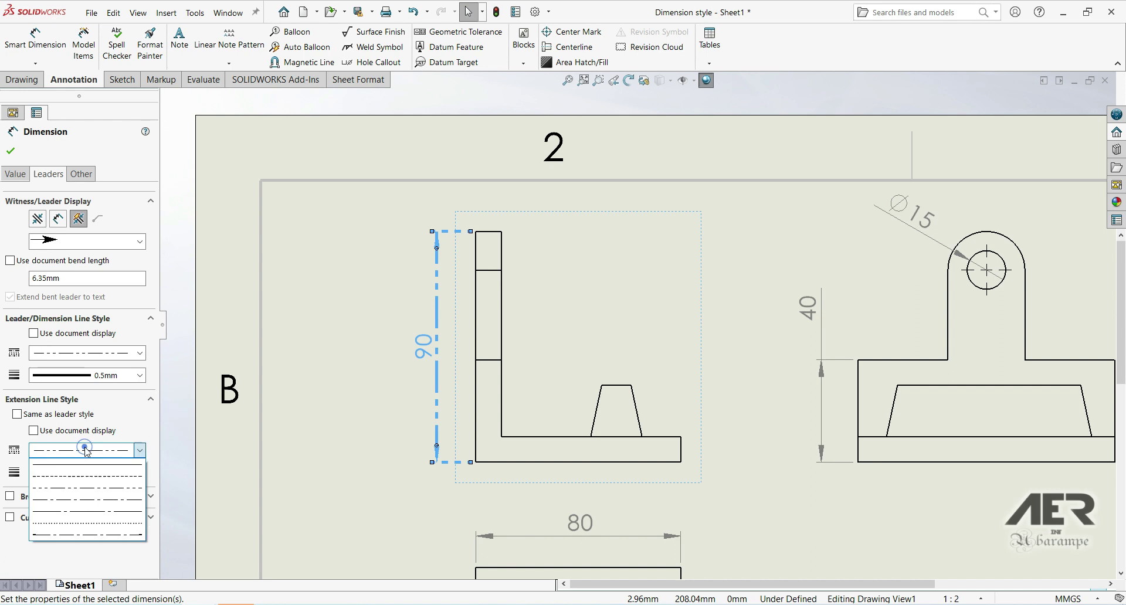
{"action": "left_click", "coordinate": [92, 524]}
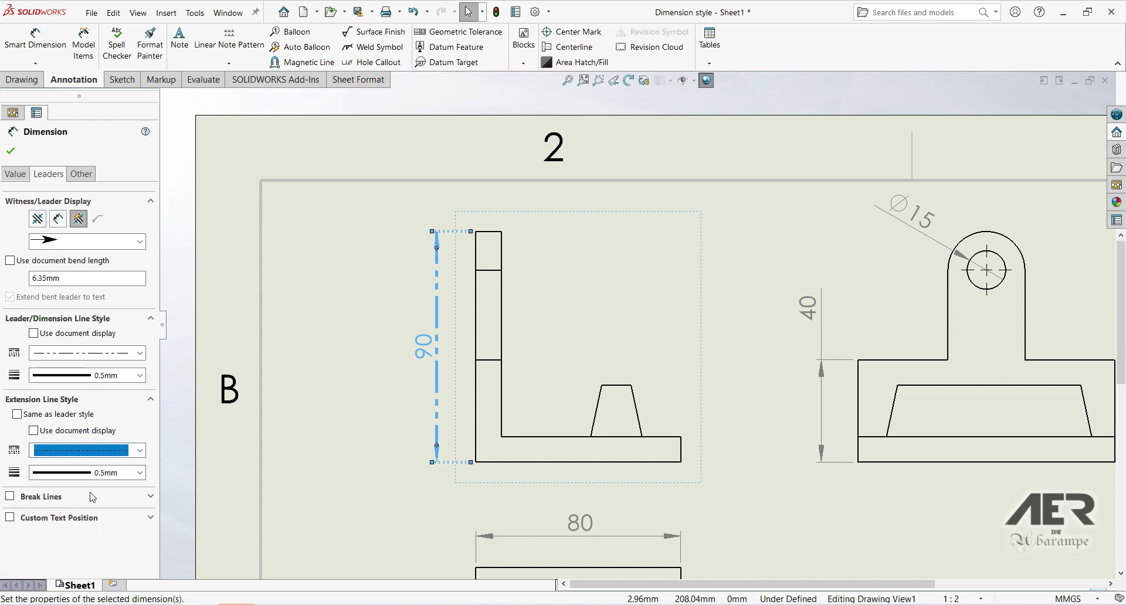
{"action": "left_click", "coordinate": [91, 473]}
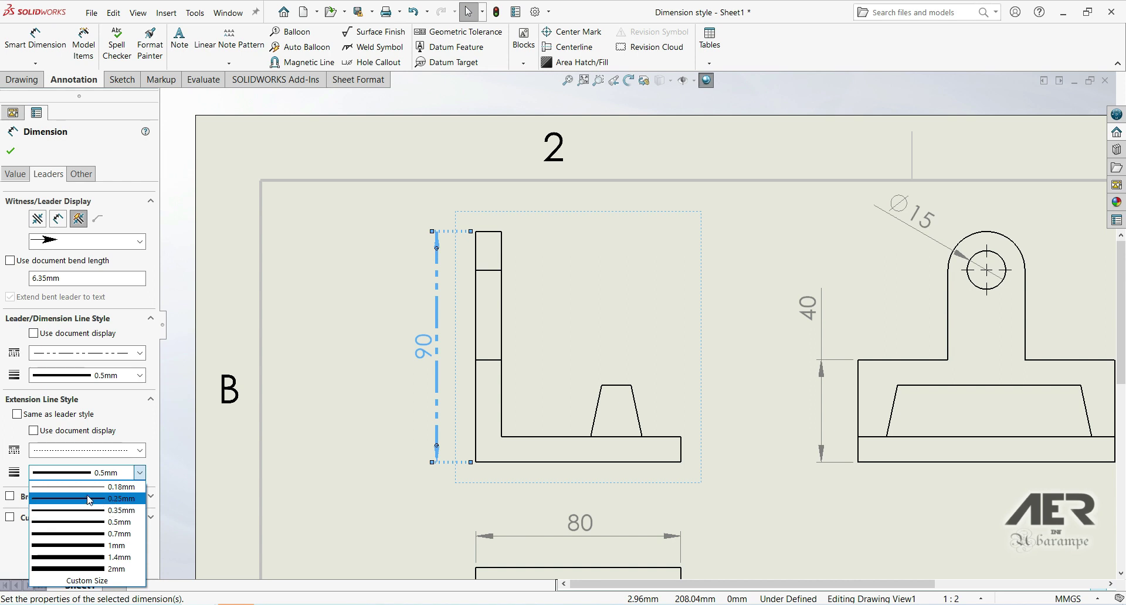
{"action": "left_click", "coordinate": [90, 500]}
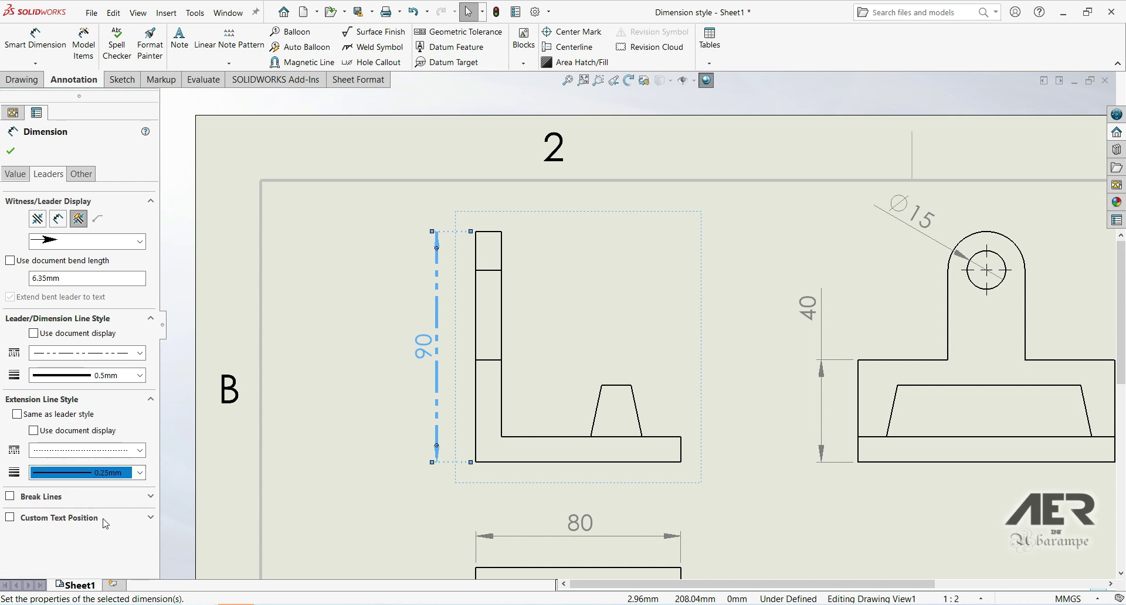
{"action": "left_click", "coordinate": [10, 518]}
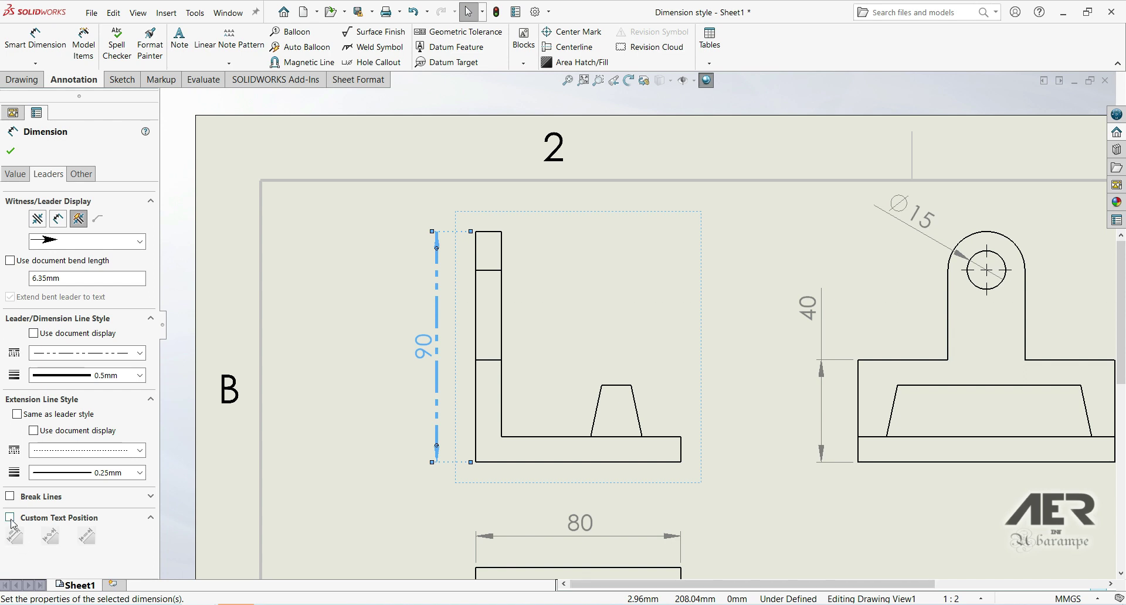
Enable custom text position on the 90 dimension, try each option, finishing with inline broken-line text.
{"action": "left_click", "coordinate": [10, 519]}
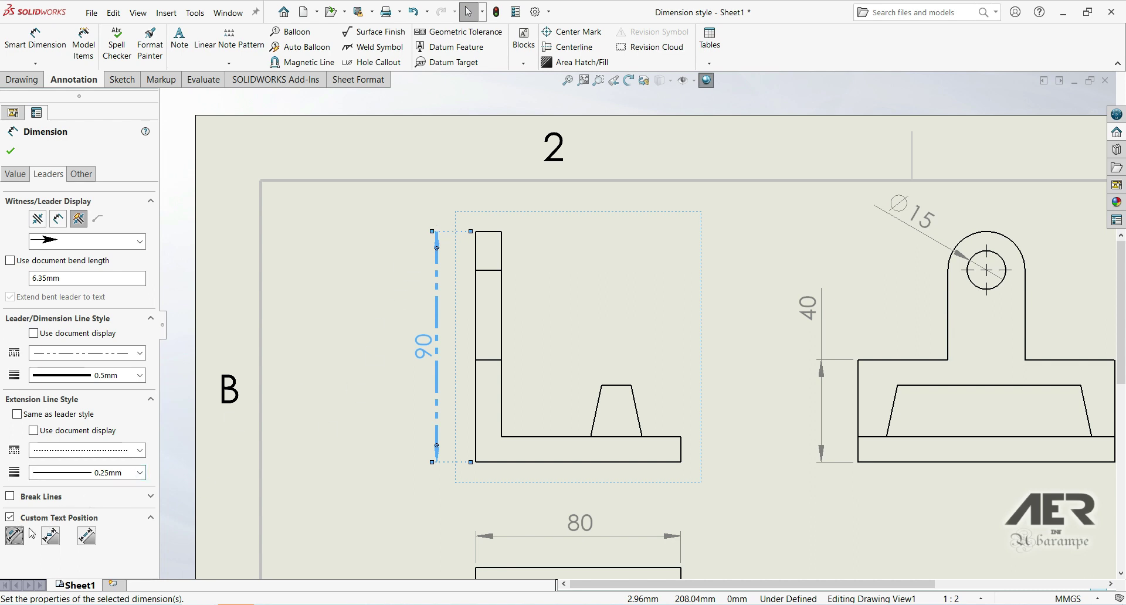
{"action": "left_click", "coordinate": [49, 540]}
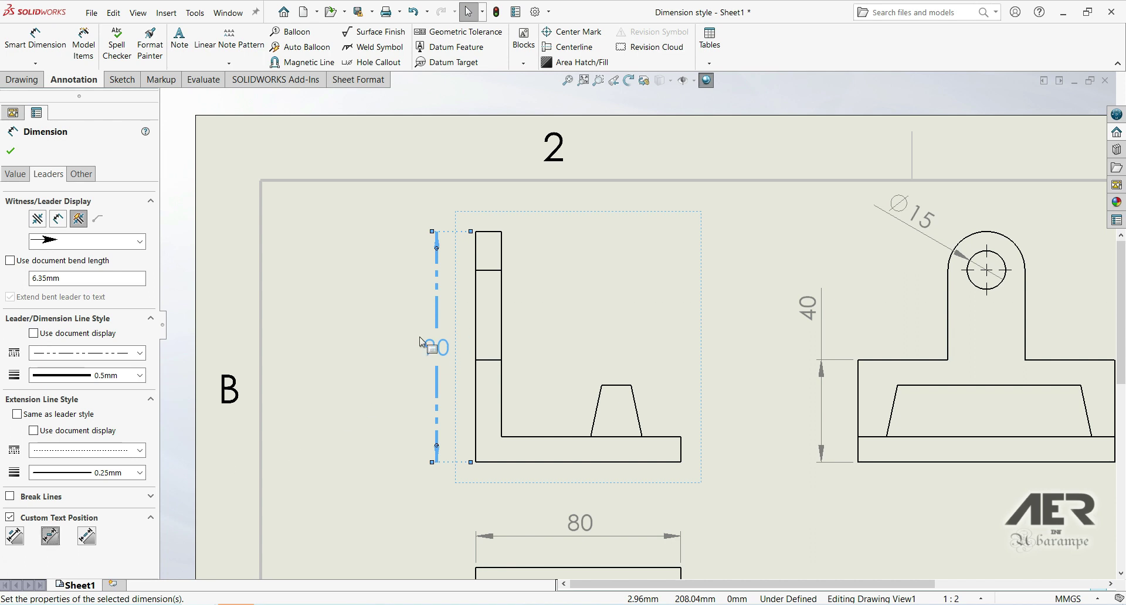
{"action": "left_click", "coordinate": [91, 544]}
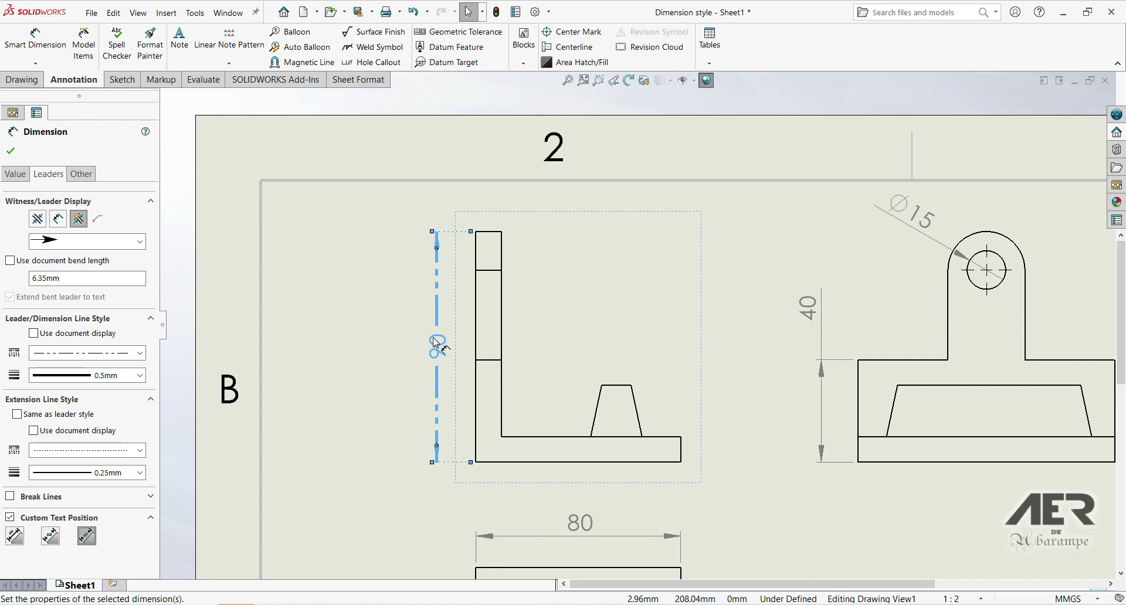
{"action": "left_click", "coordinate": [14, 538]}
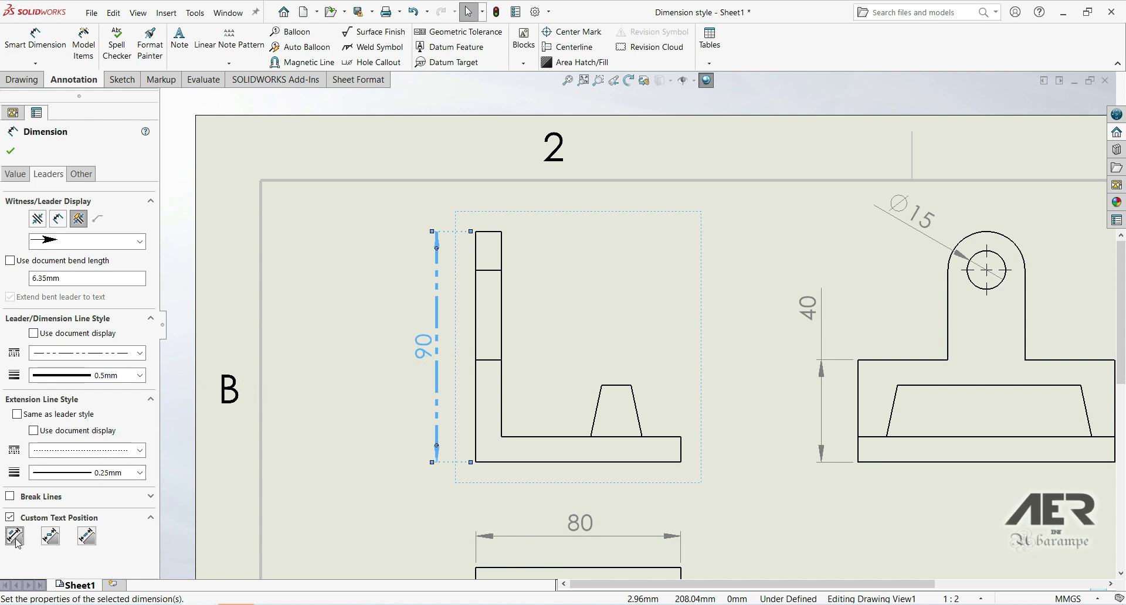
{"action": "left_click", "coordinate": [88, 535]}
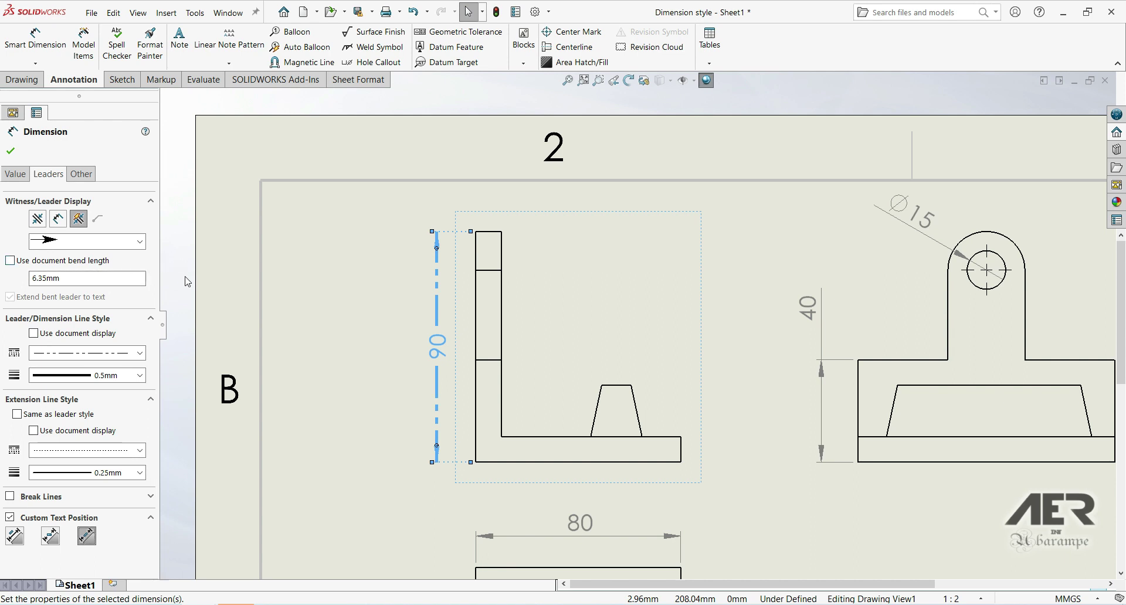
Accept the 90 dimension's restyling and select the 40 dimension to open its properties.
{"action": "left_click", "coordinate": [12, 174]}
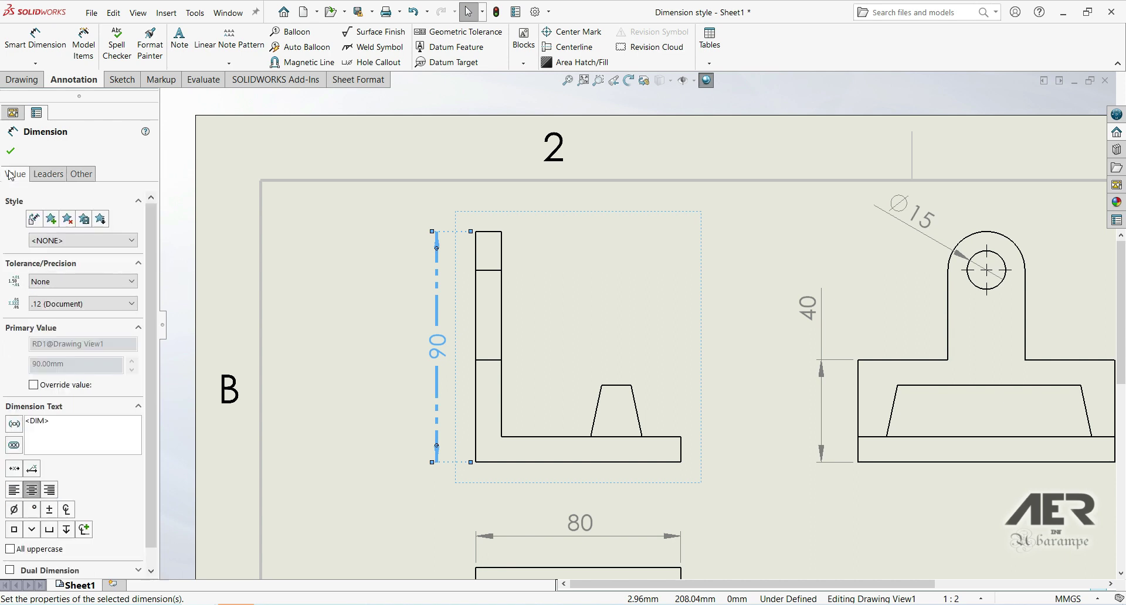
{"action": "left_click", "coordinate": [50, 176]}
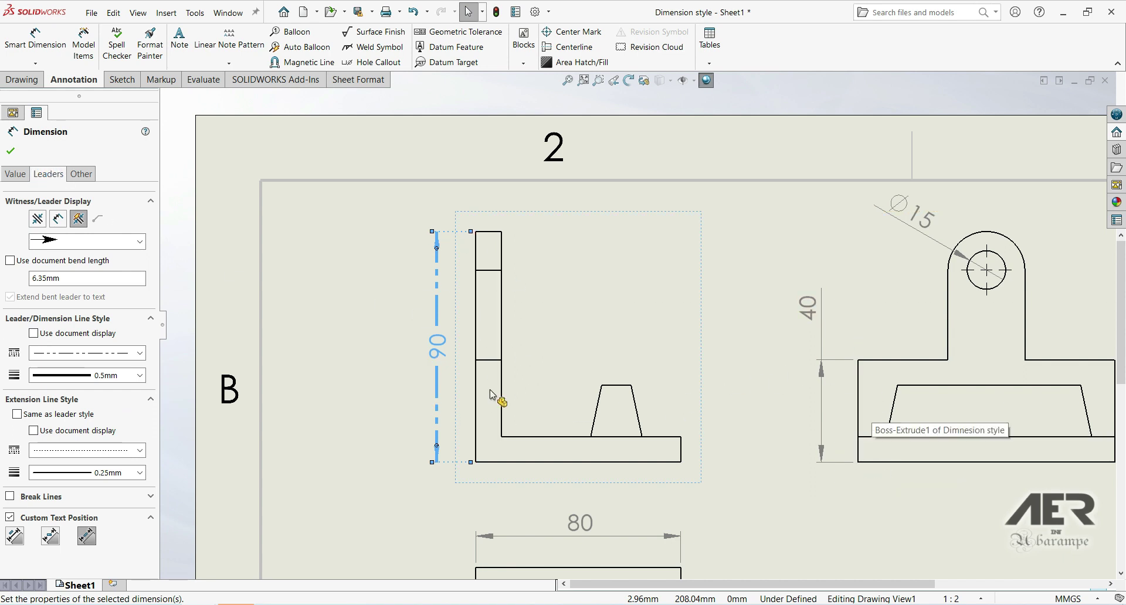
{"action": "left_click", "coordinate": [11, 151]}
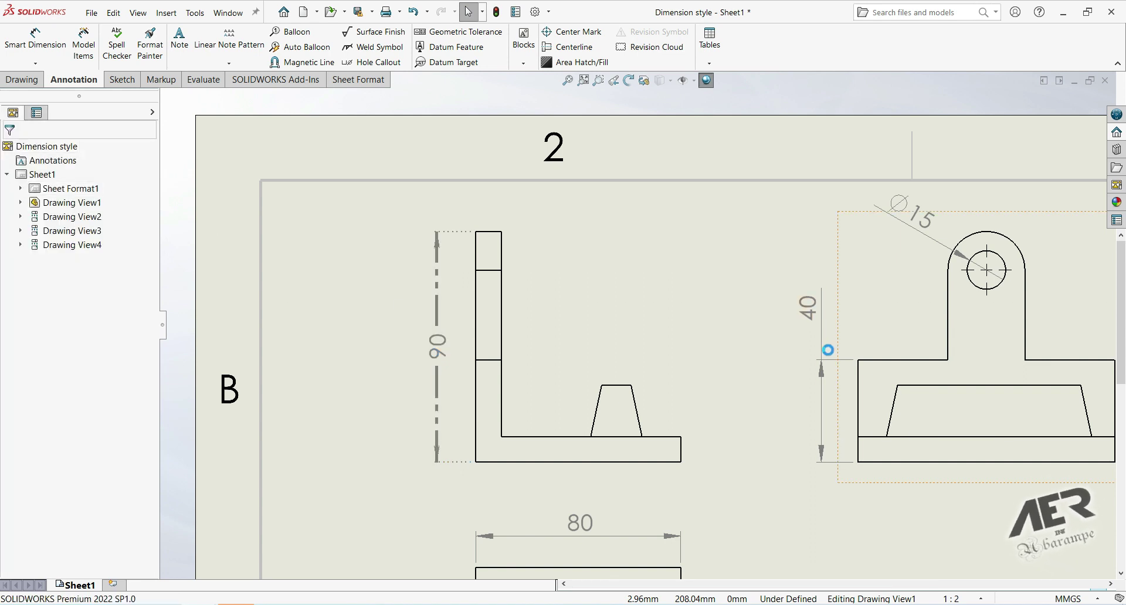
{"action": "left_click", "coordinate": [827, 377]}
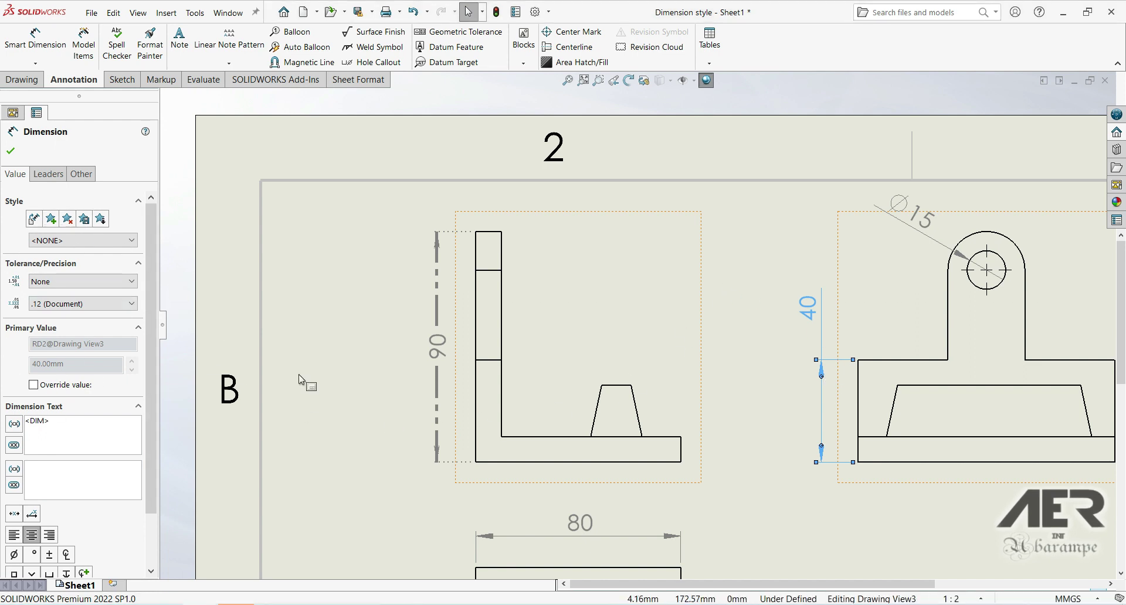
Zoom out and pan slightly so all views and the title block fit the window.
{"action": "scroll", "coordinate": [751, 408], "scroll_direction": "up", "scroll_amount": 5}
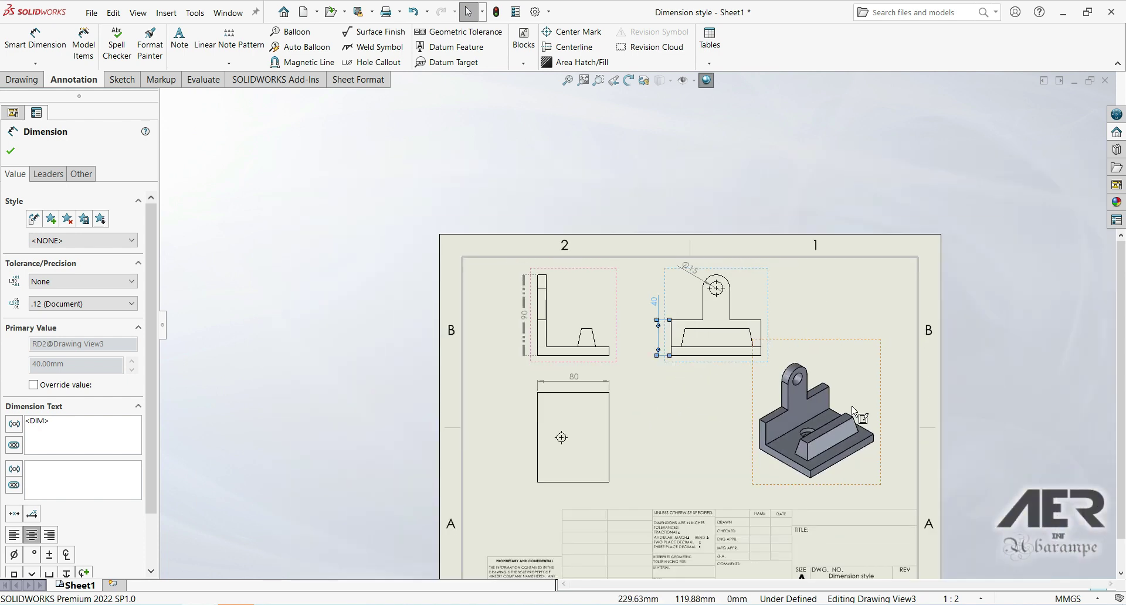
{"action": "scroll", "coordinate": [766, 417], "scroll_direction": "down", "scroll_amount": 3}
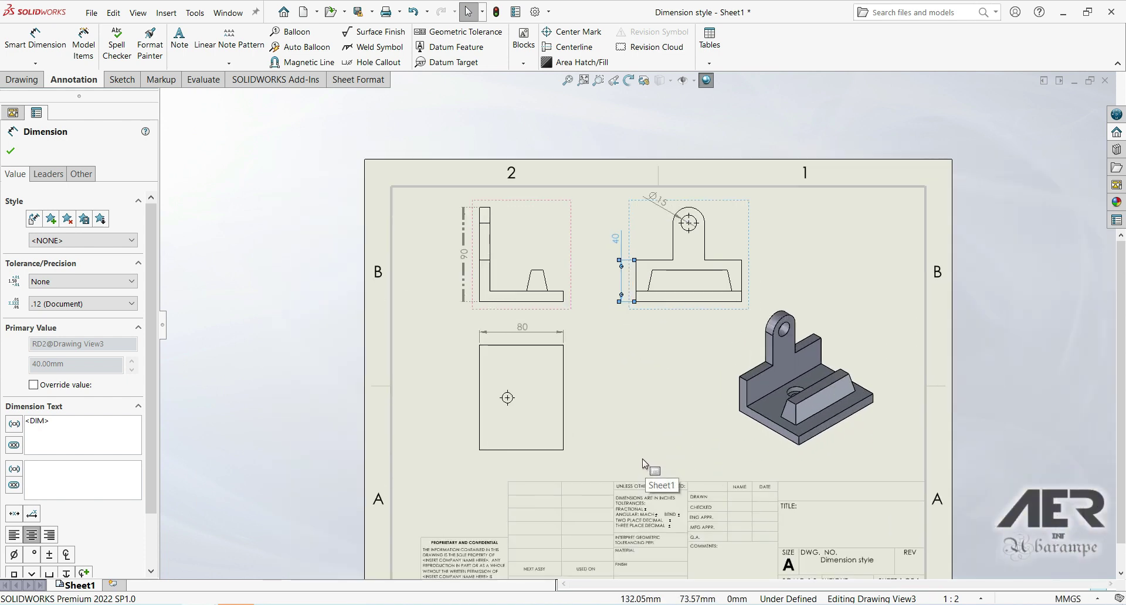
{"action": "scroll", "coordinate": [642, 459], "scroll_direction": "down", "scroll_amount": 1}
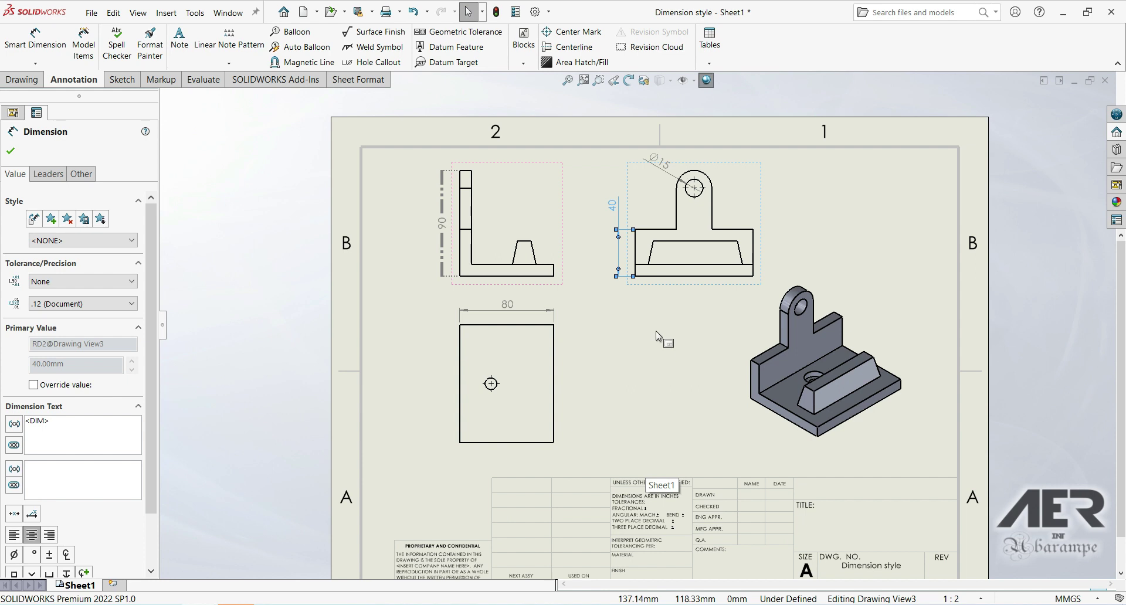
{"action": "middle_click_drag", "start_coordinate": [642, 318], "coordinate": [629, 296]}
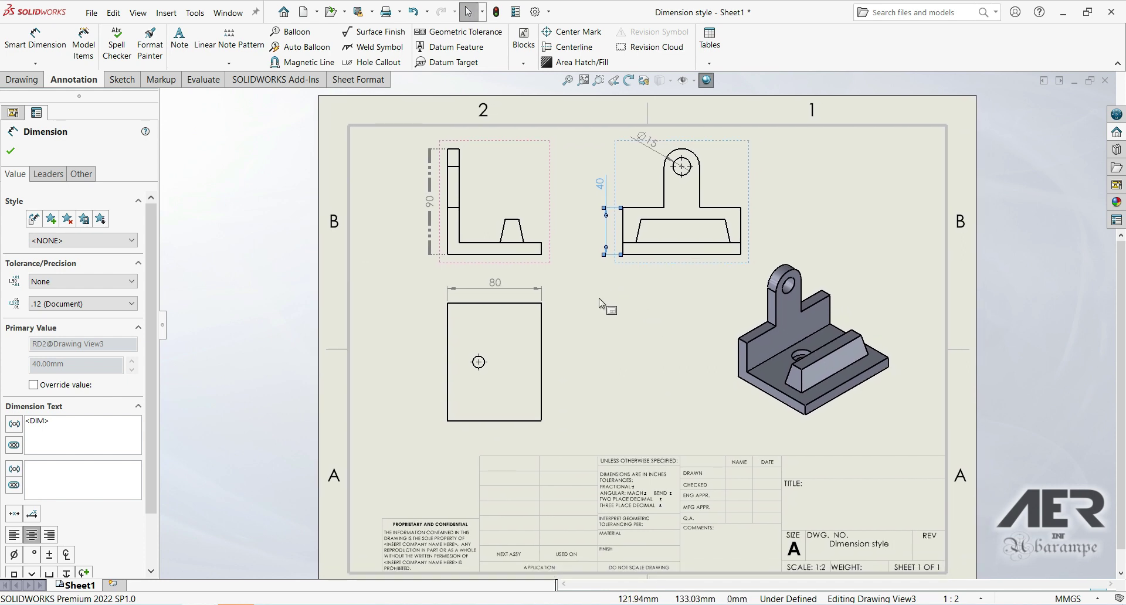
{"action": "scroll", "coordinate": [625, 321], "scroll_direction": "up", "scroll_amount": 1}
{"action": "scroll", "coordinate": [625, 322], "scroll_direction": "down", "scroll_amount": 1}
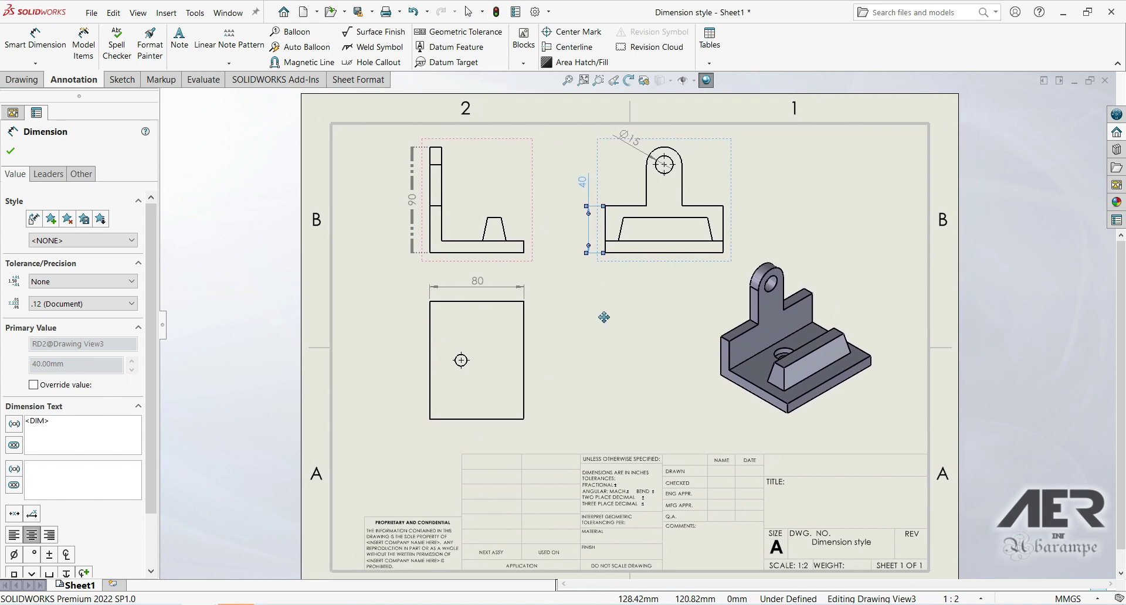